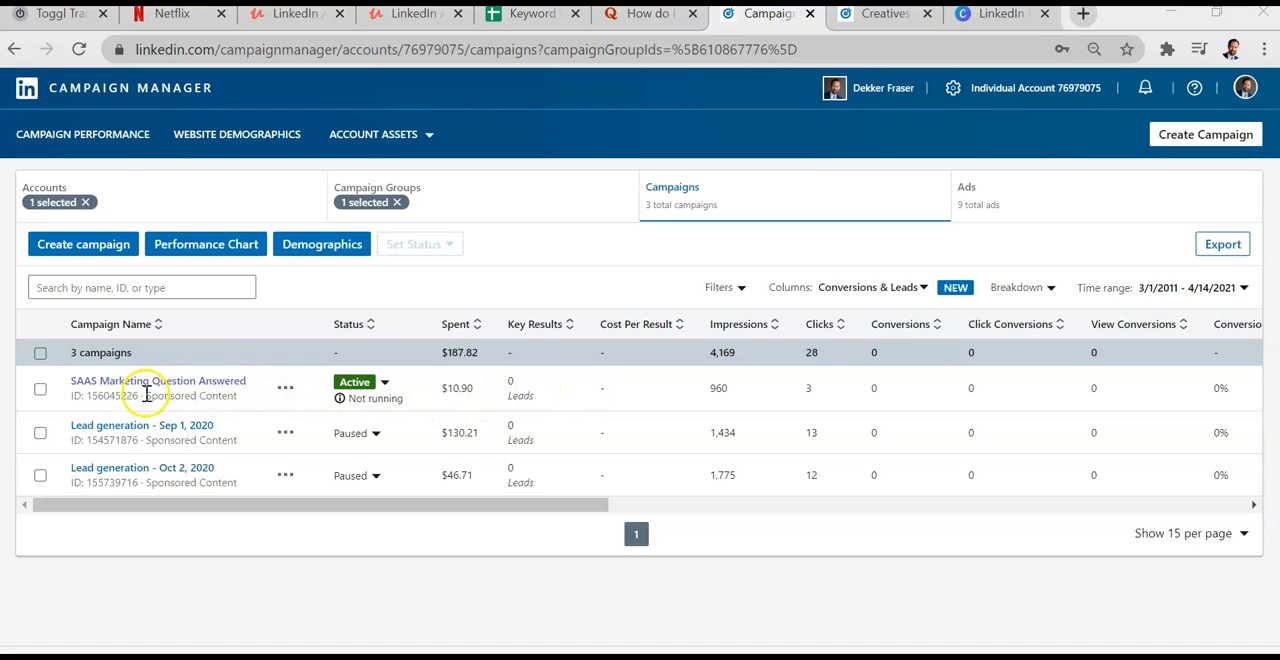
Step: Start duplicating the SAAS Marketing Question Answered campaign, name the copy Duplicate, and continue to the creative selection
left_click(285, 389)
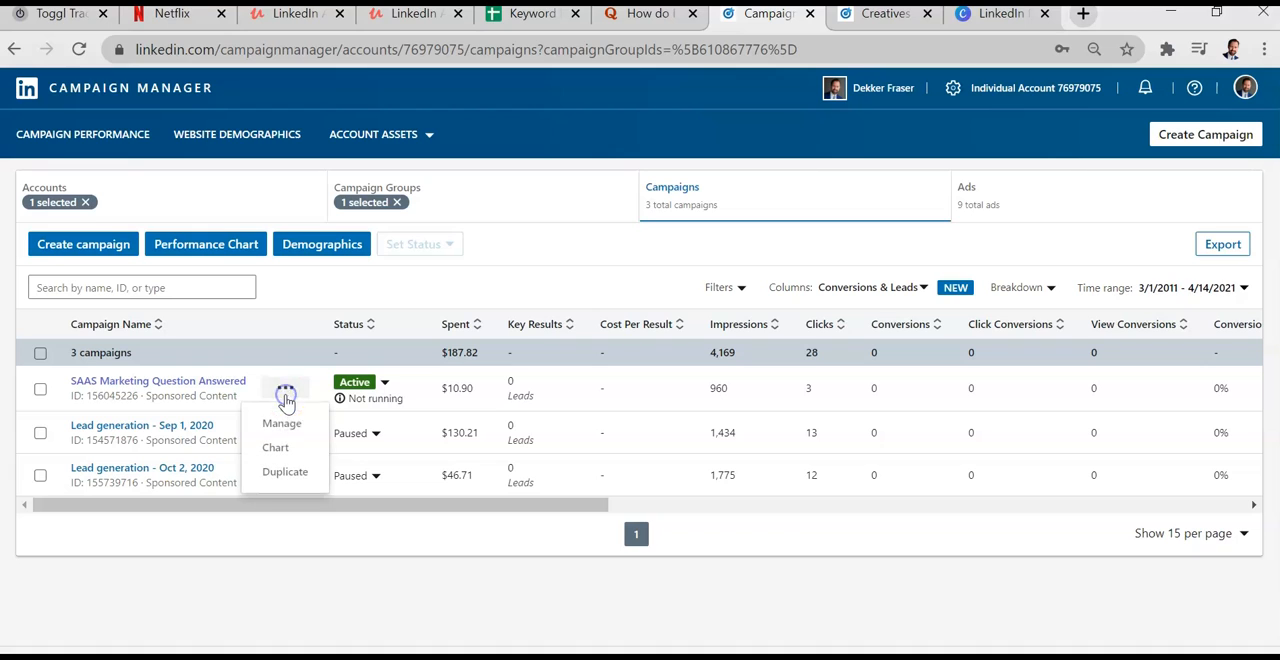
left_click(288, 472)
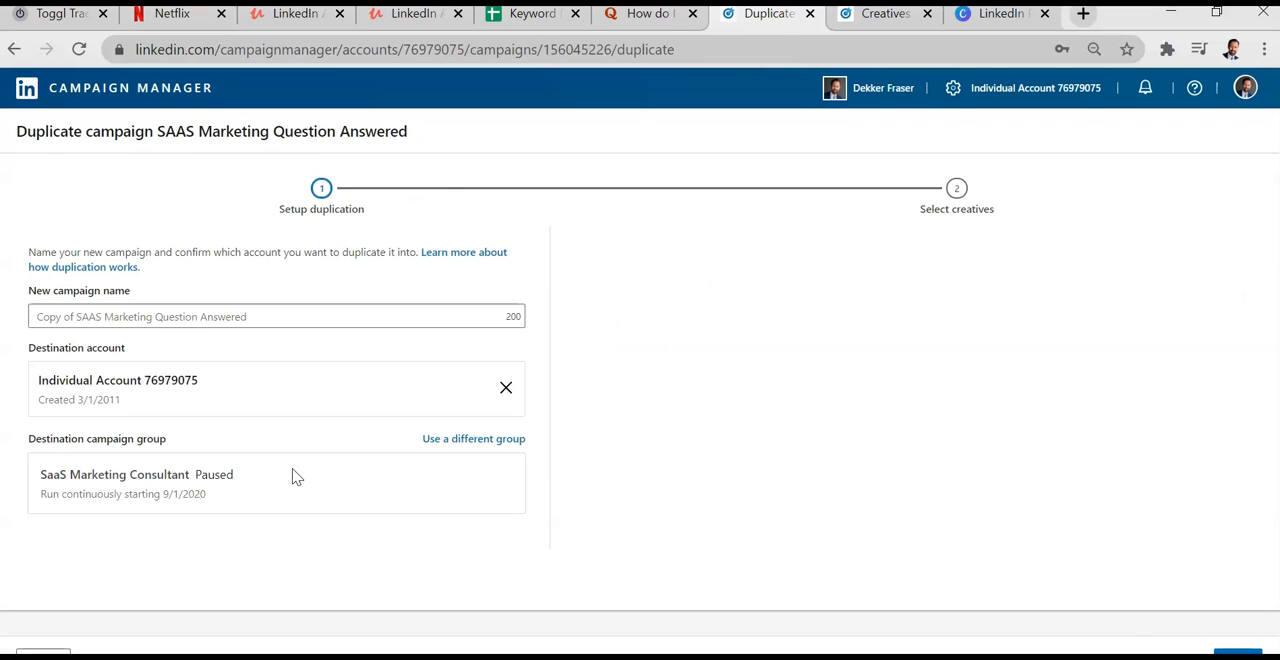
left_click(312, 473)
left_click(1219, 648)
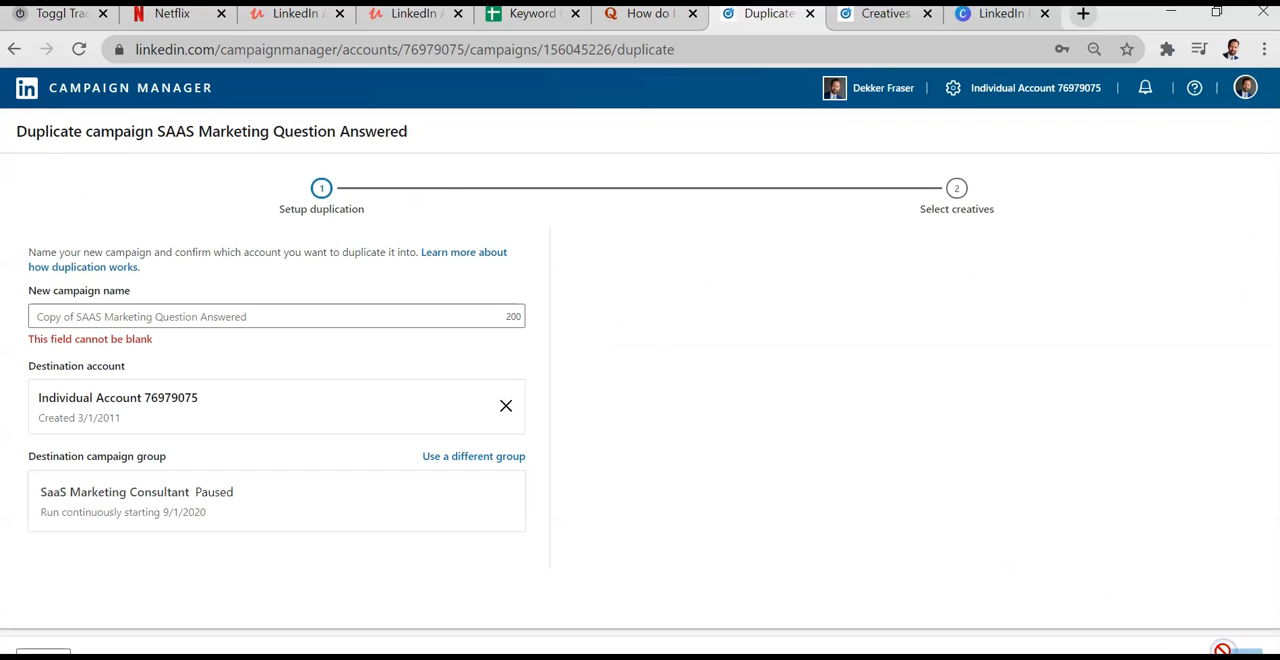
left_click(160, 318)
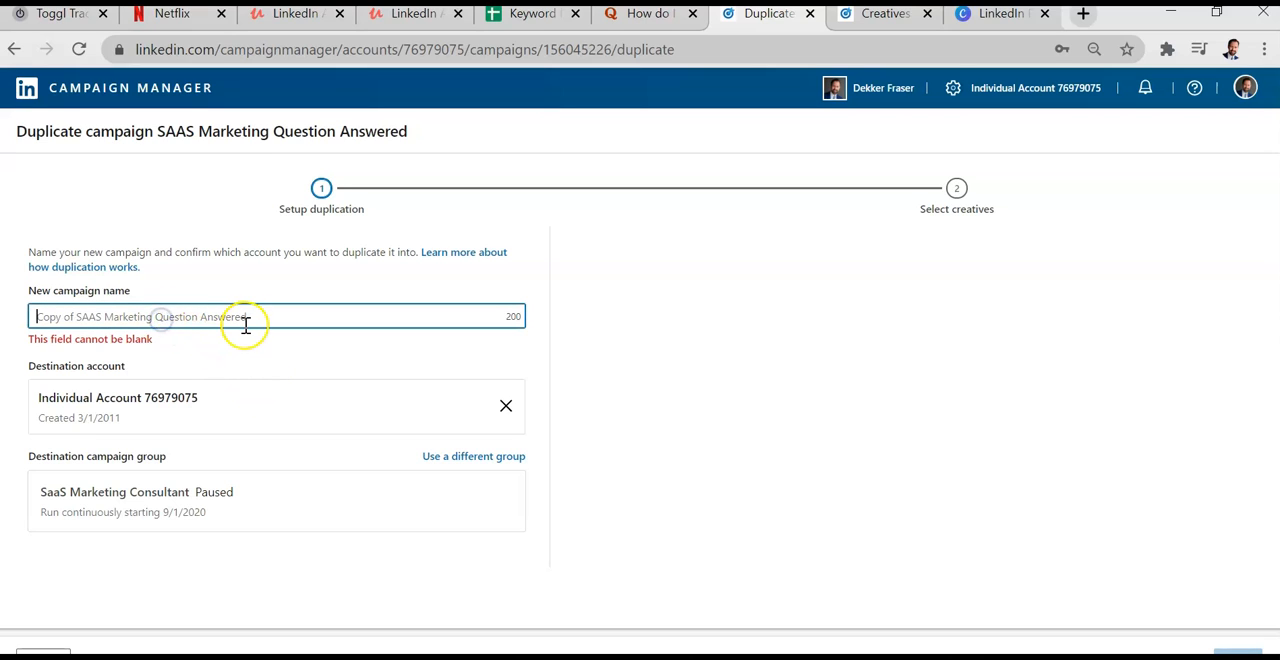
type("Duplicate")
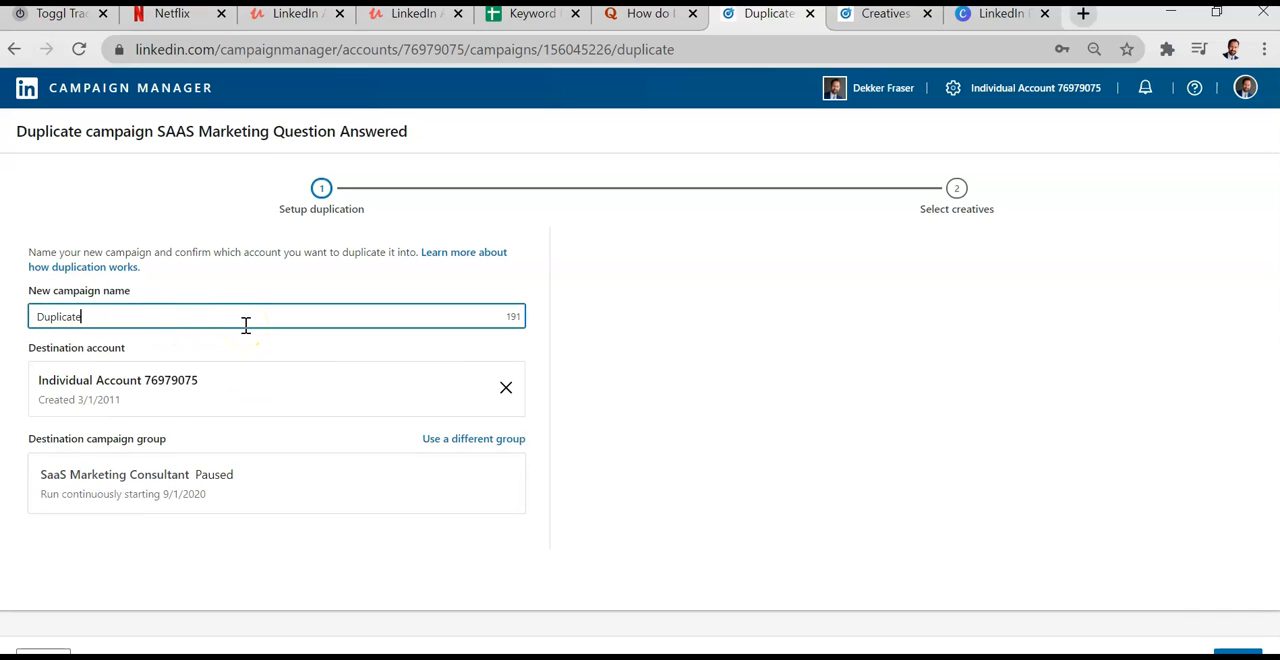
left_click(1232, 652)
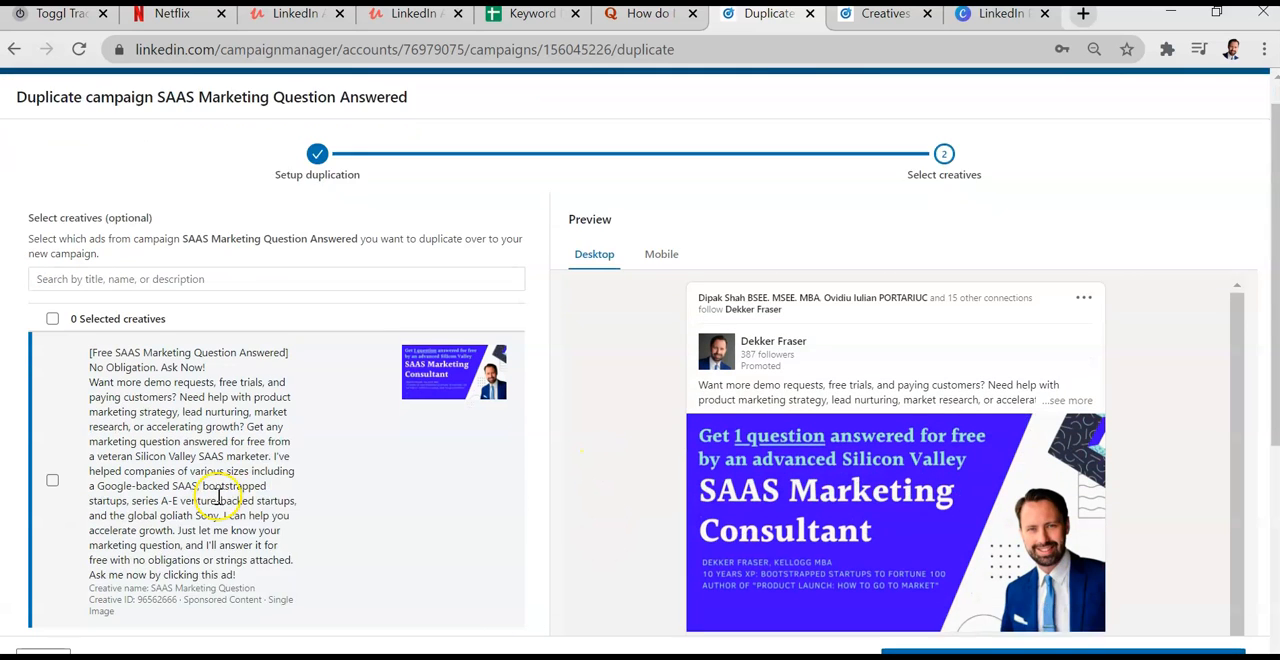
Step: Select one ad to copy into the new campaign, complete the duplication and dismiss the success notification
scroll(160, 430, "down", 2)
left_click(52, 322)
left_click(979, 648)
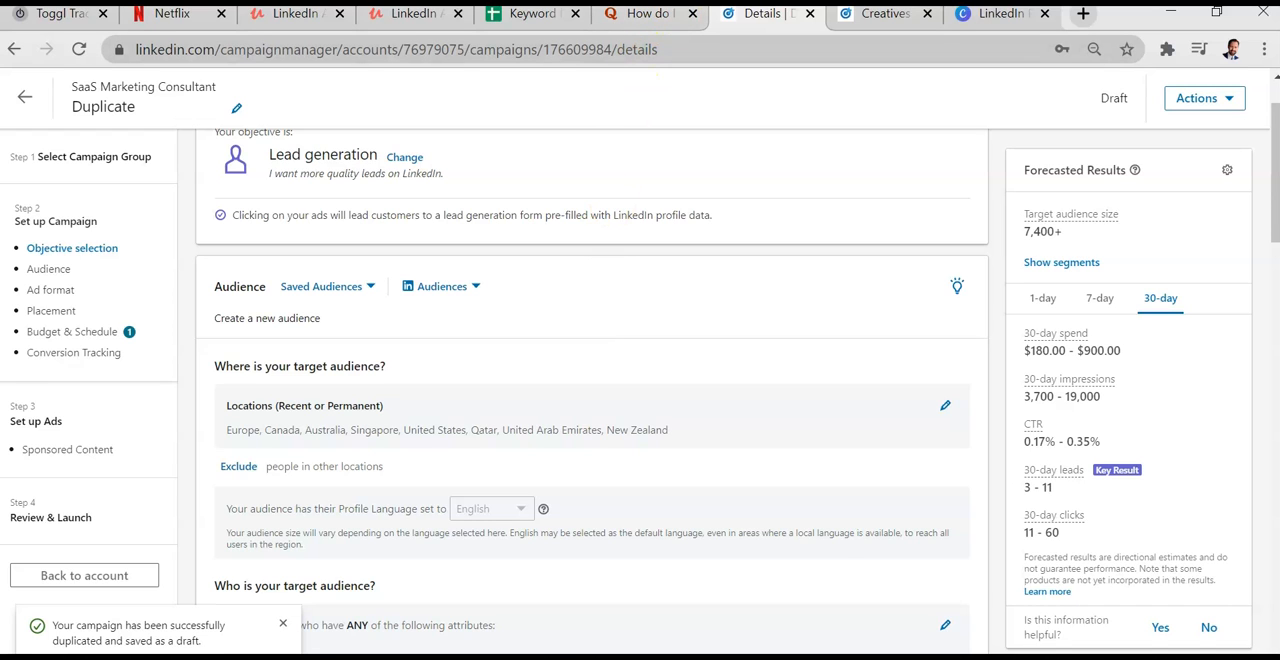
scroll(702, 358, "down", 1)
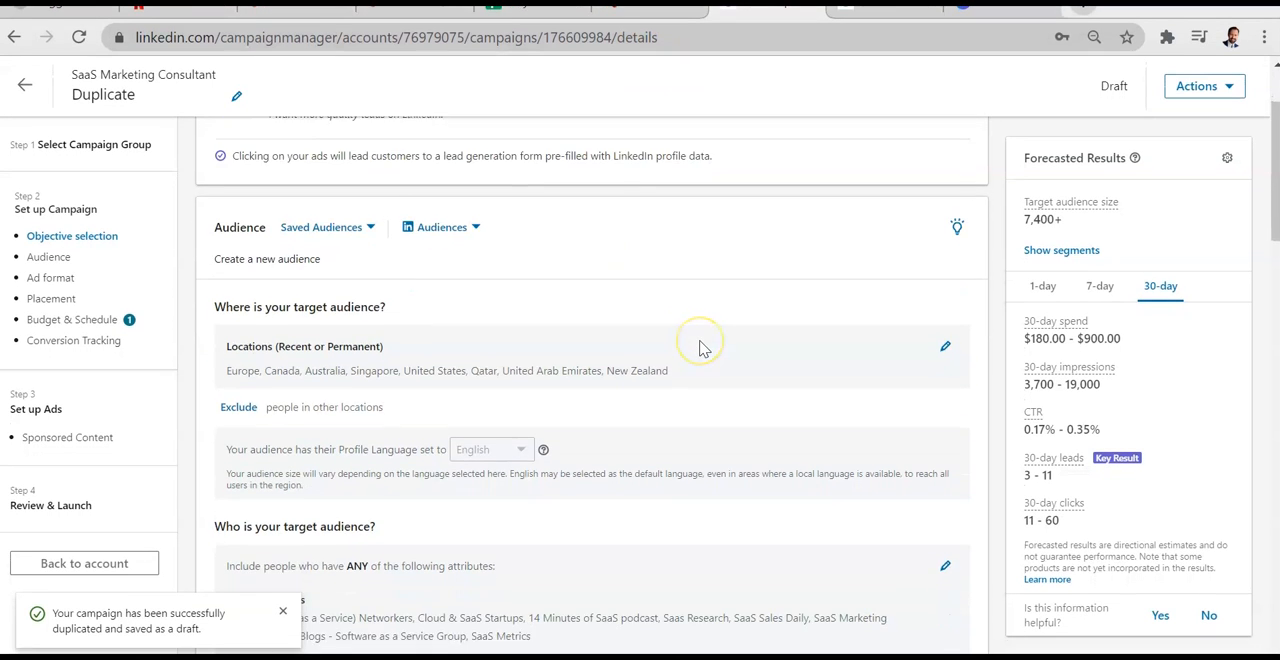
scroll(702, 348, "up", 2)
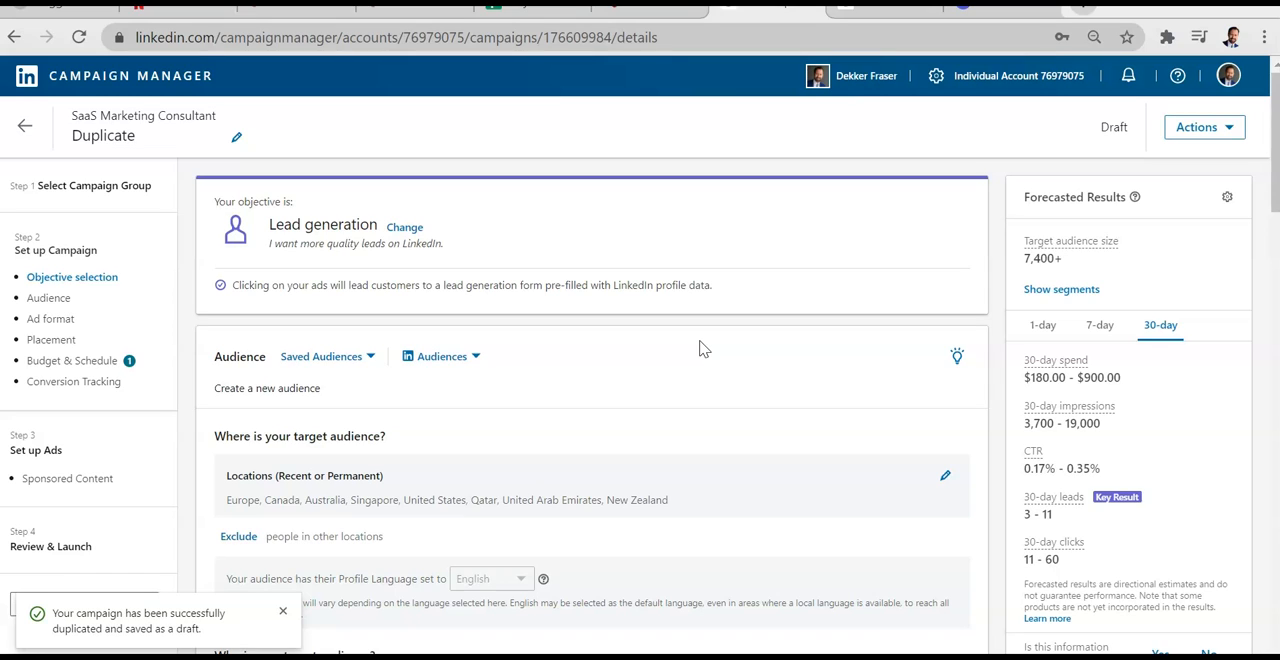
left_click(283, 610)
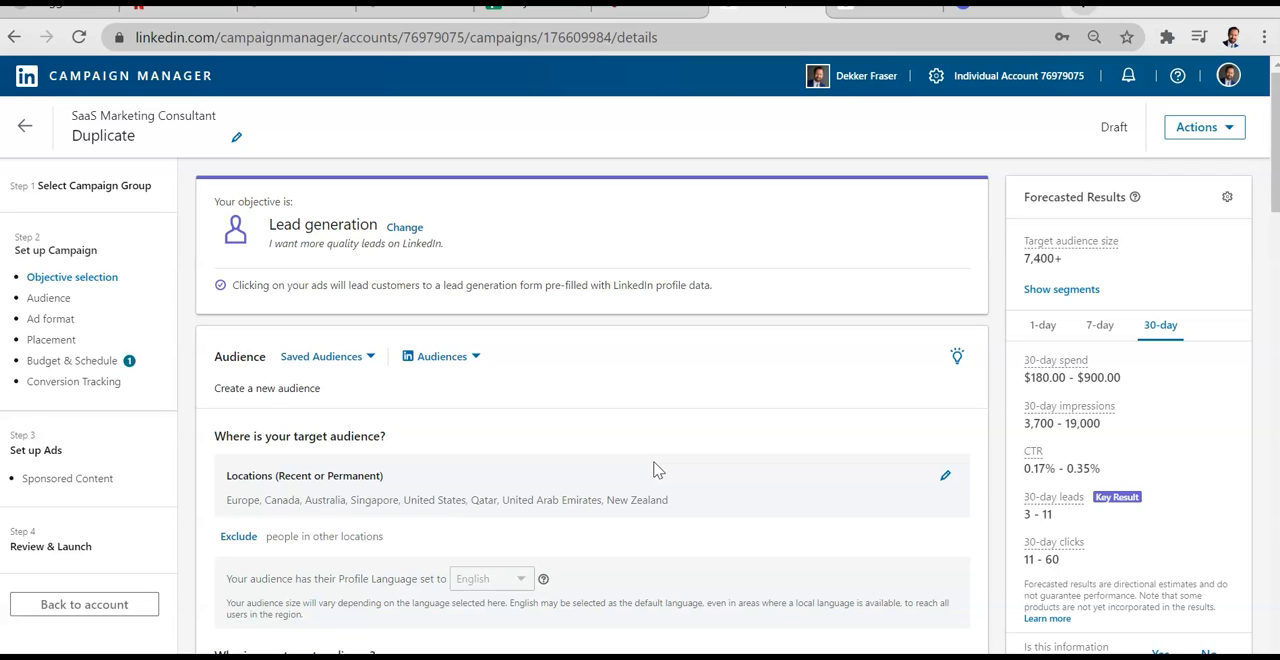
Step: Examine the duplicated campaign's audience targeting, including locations, member groups, job seniorities and company industries
left_click(69, 304)
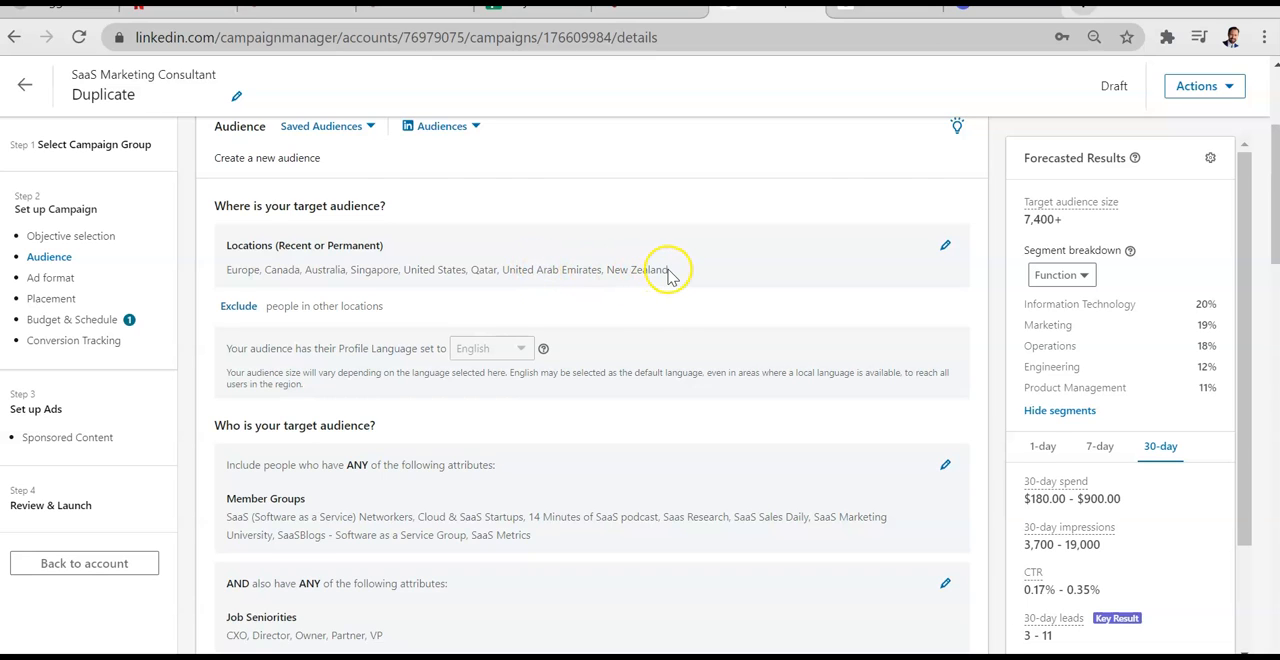
left_click_drag(666, 270, 220, 270)
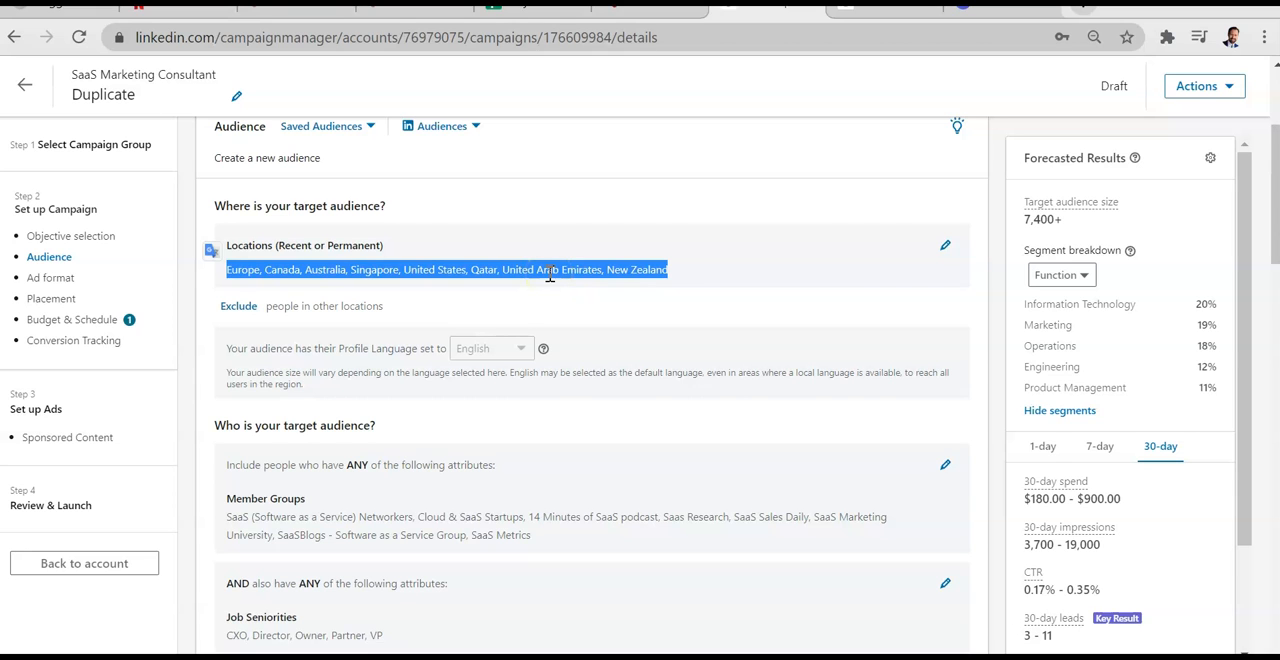
scroll(550, 276, "down", 3)
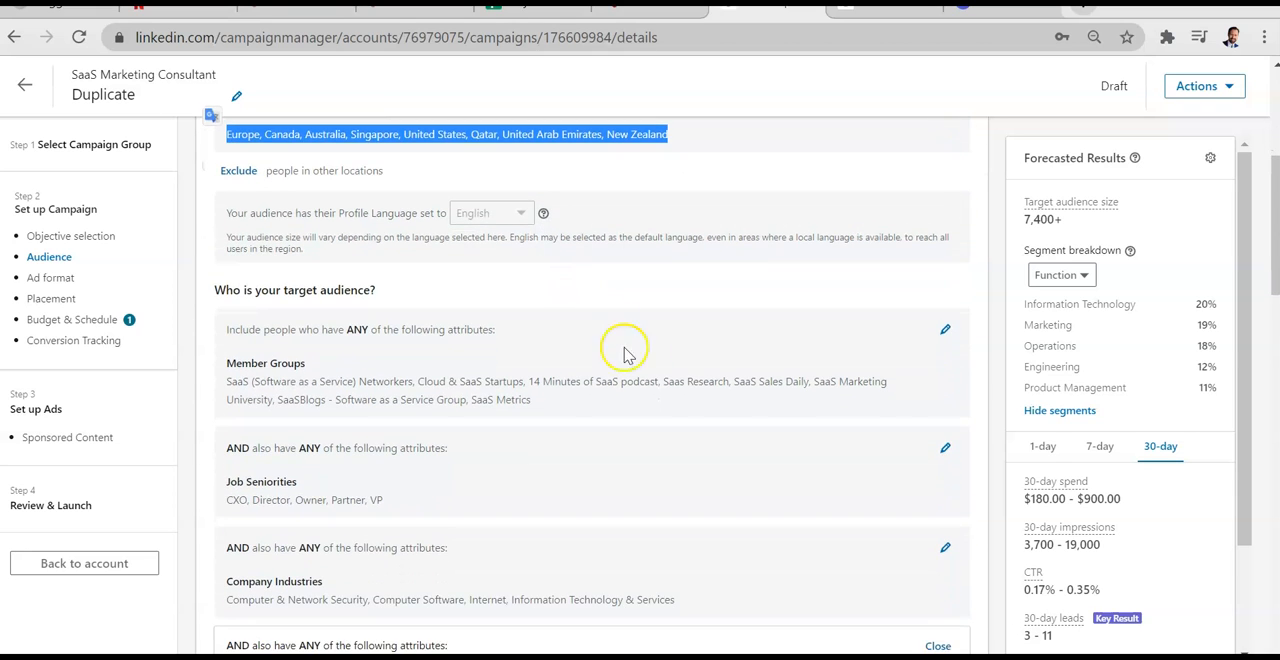
scroll(677, 394, "down", 2)
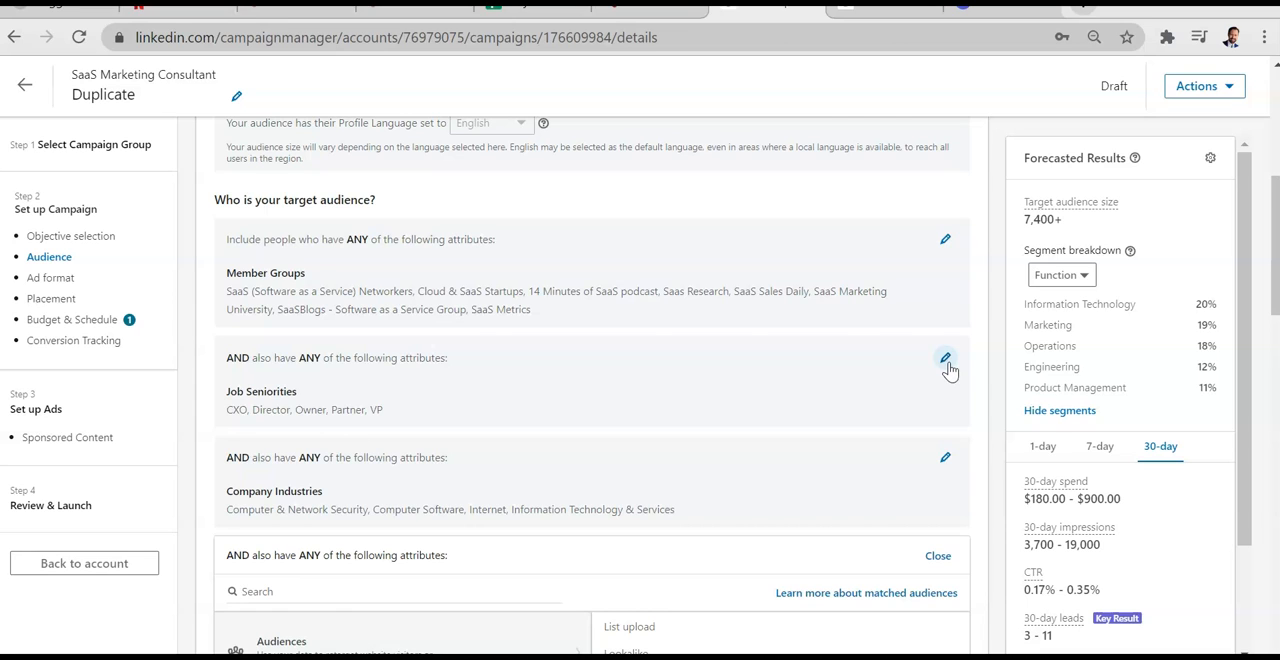
scroll(786, 497, "down", 2)
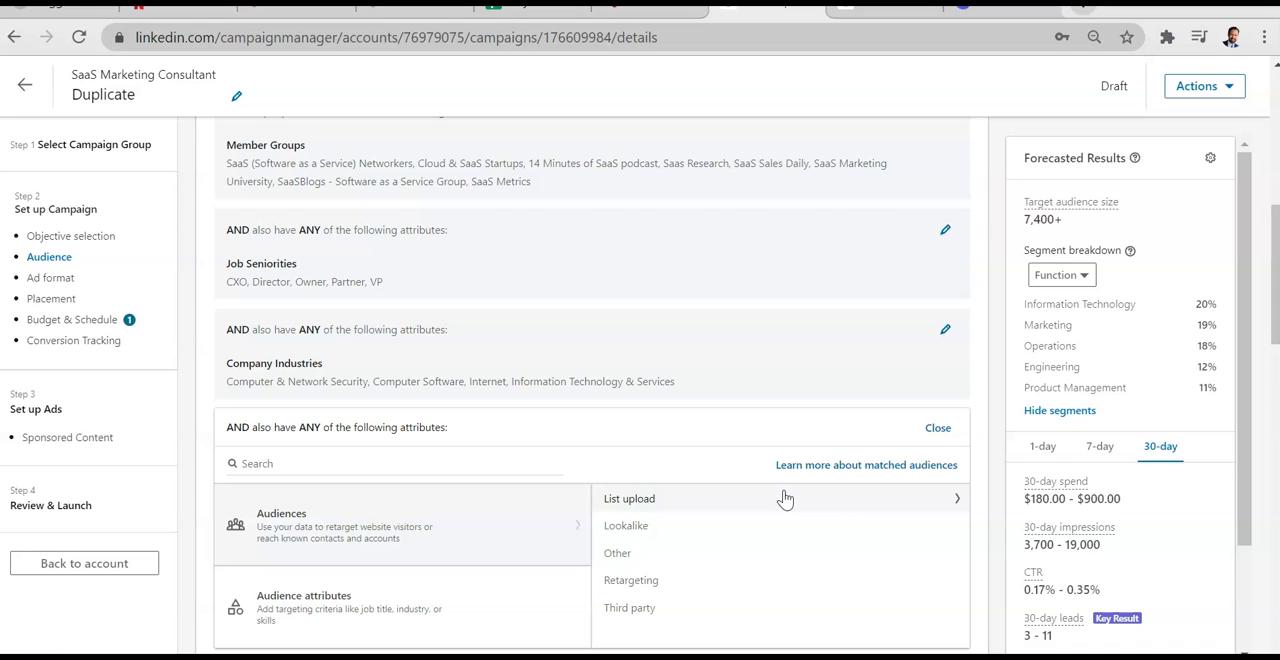
scroll(832, 389, "up", 3)
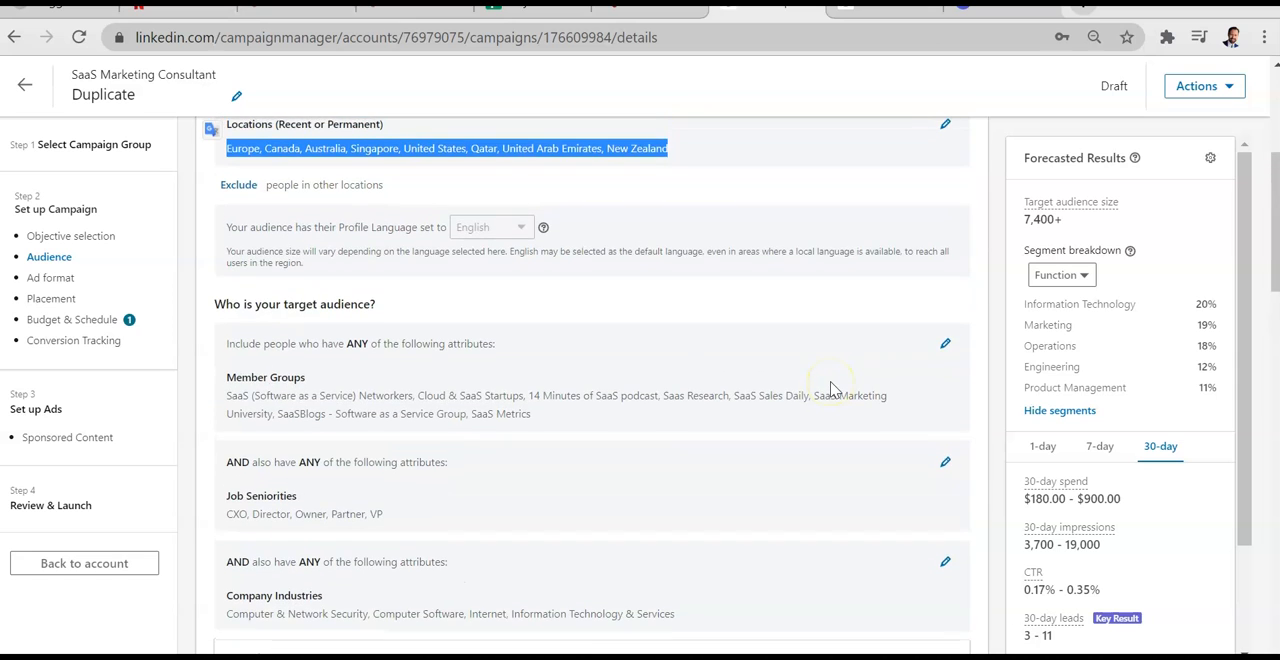
scroll(832, 389, "up", 2)
scroll(832, 389, "down", 3)
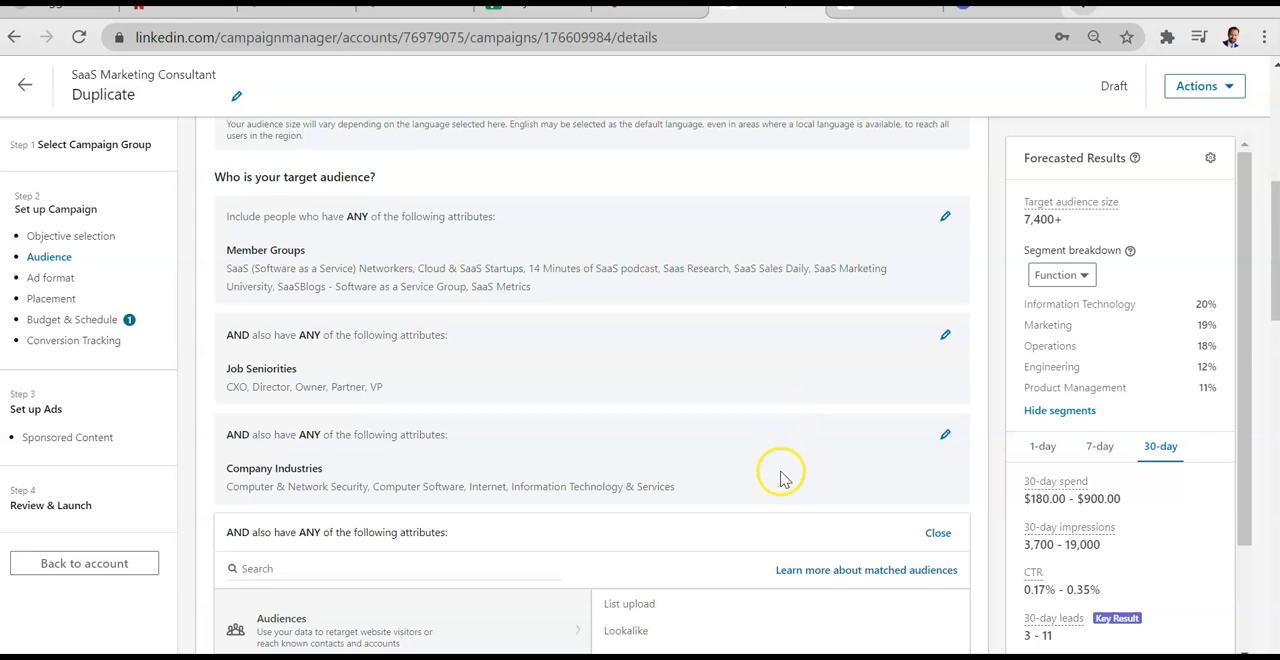
Step: Remove all Company Industries from the audience criteria: Computer & Network Security, Internet, Computer Software, and Information Technology & Services
scroll(776, 473, "down", 2)
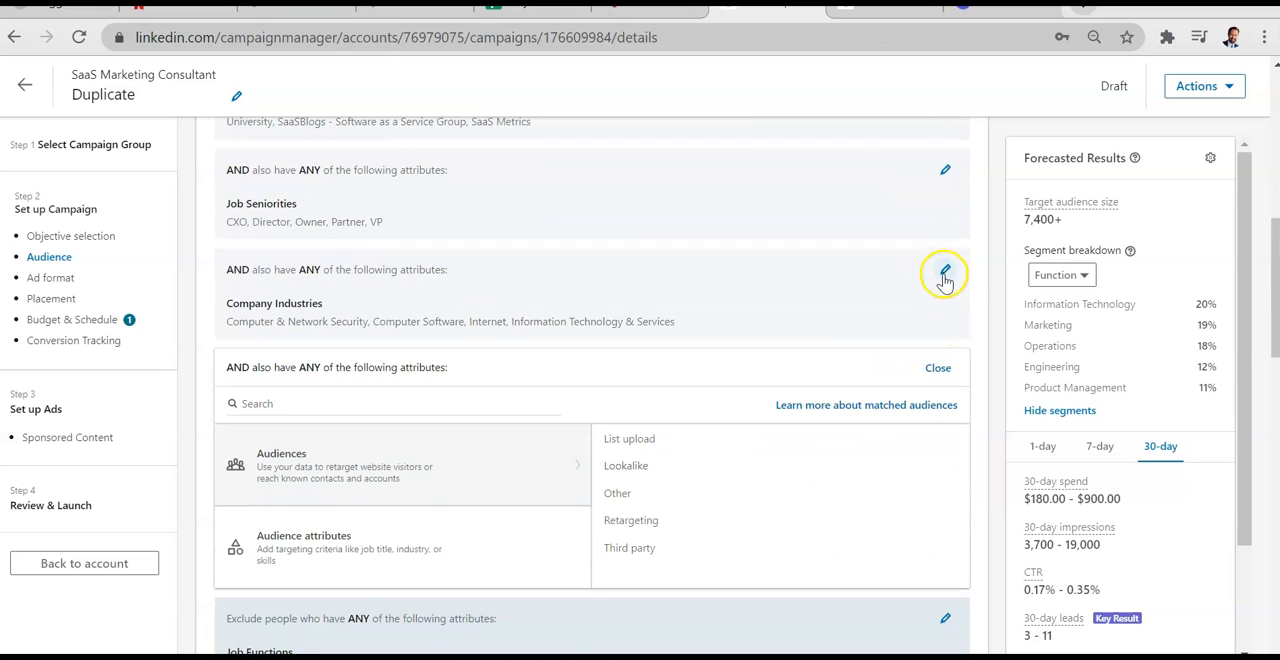
left_click(945, 270)
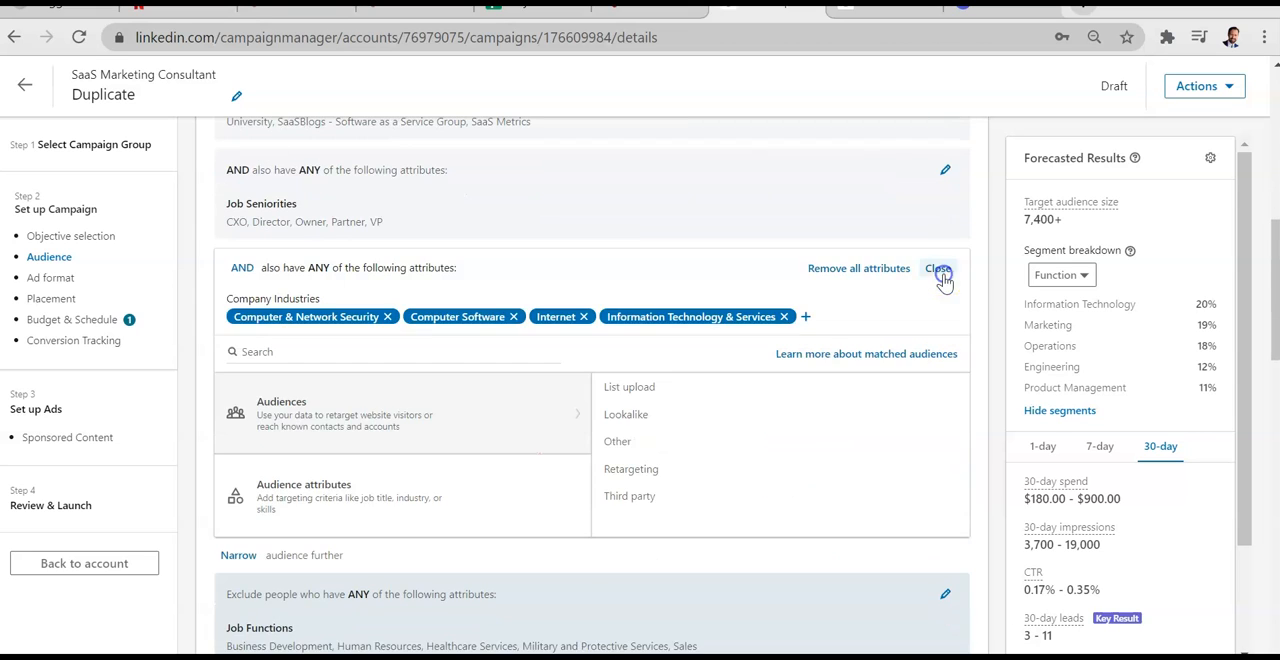
left_click(389, 317)
left_click(403, 317)
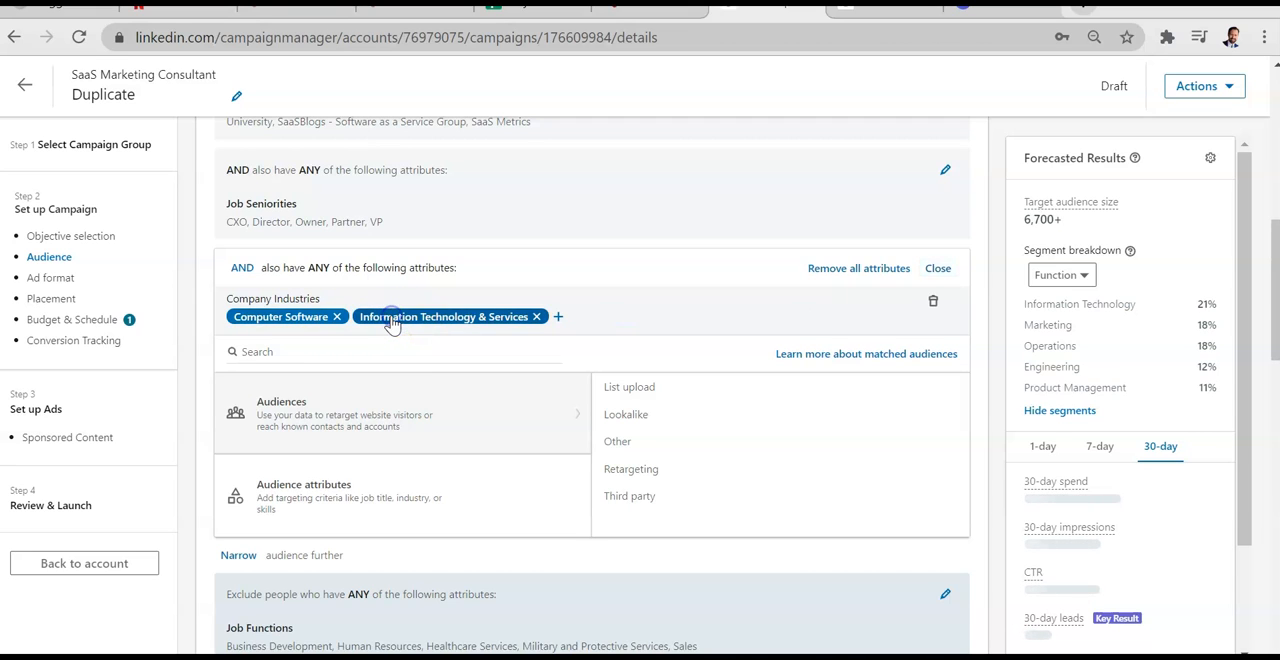
left_click(336, 317)
left_click(414, 316)
Step: Search the targeting attributes for "manufacturer", look through the suggestions and clear the search
left_click(366, 303)
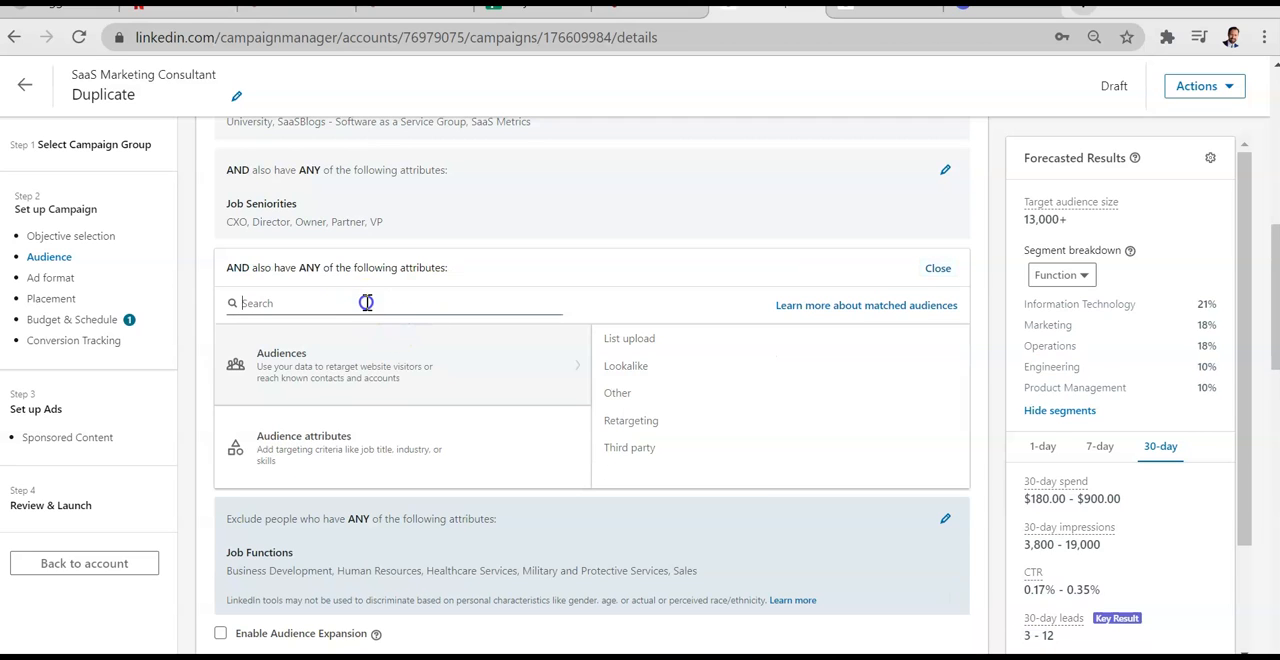
type("manufacturer")
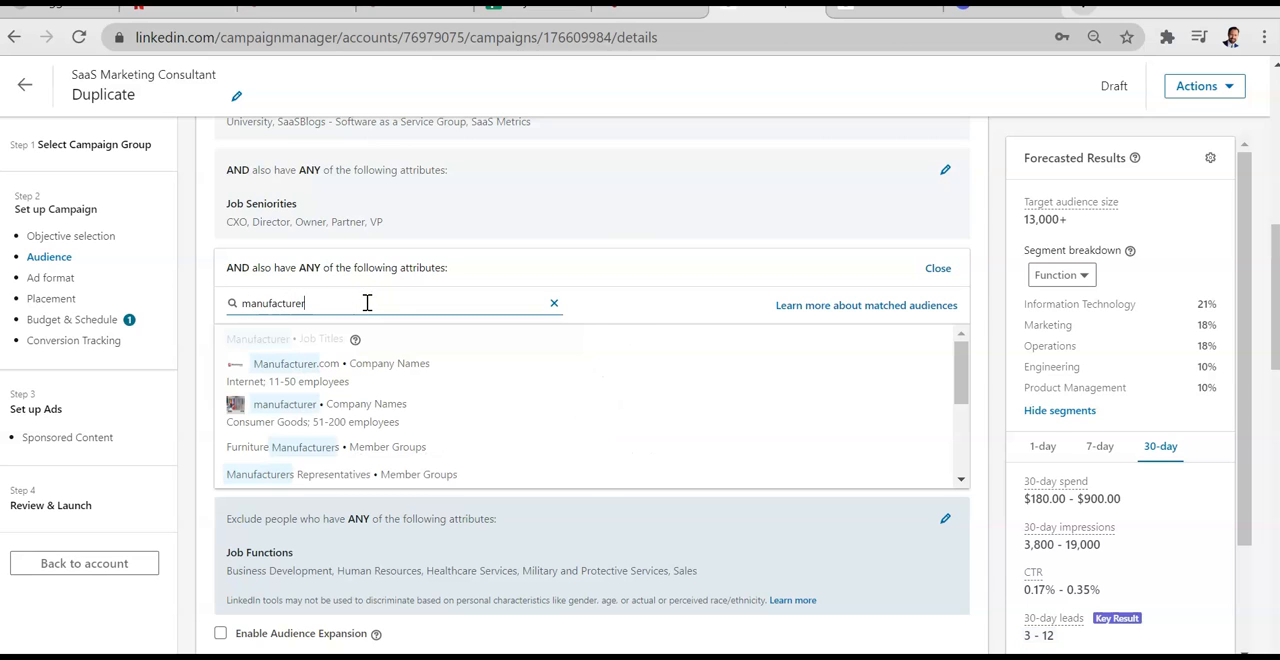
scroll(417, 416, "down", 1)
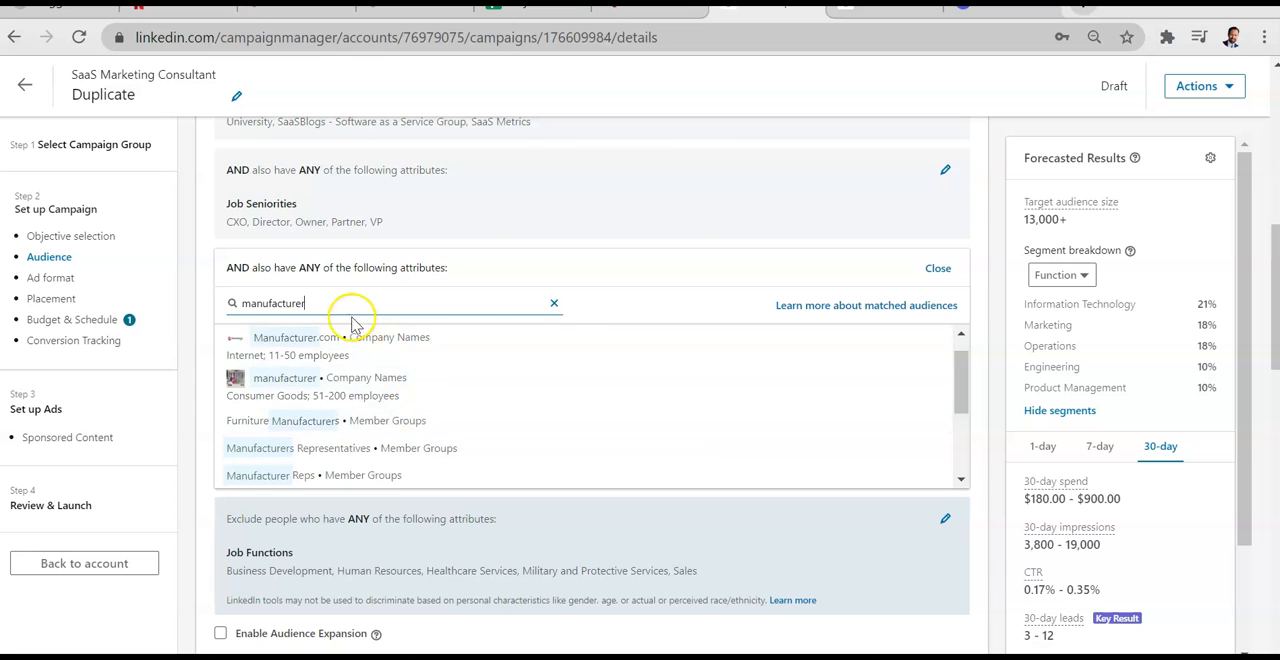
left_click(553, 304)
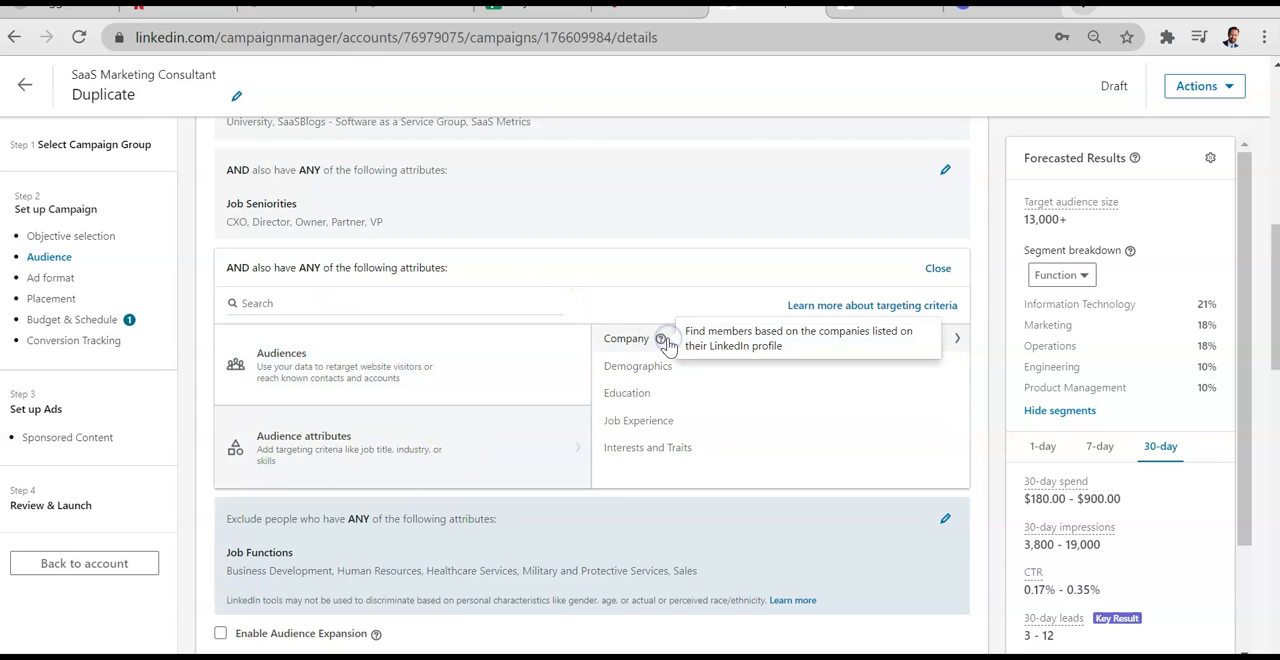
Step: Browse the Company audience attributes into Company Category and return to the top-level attribute list
left_click(625, 339)
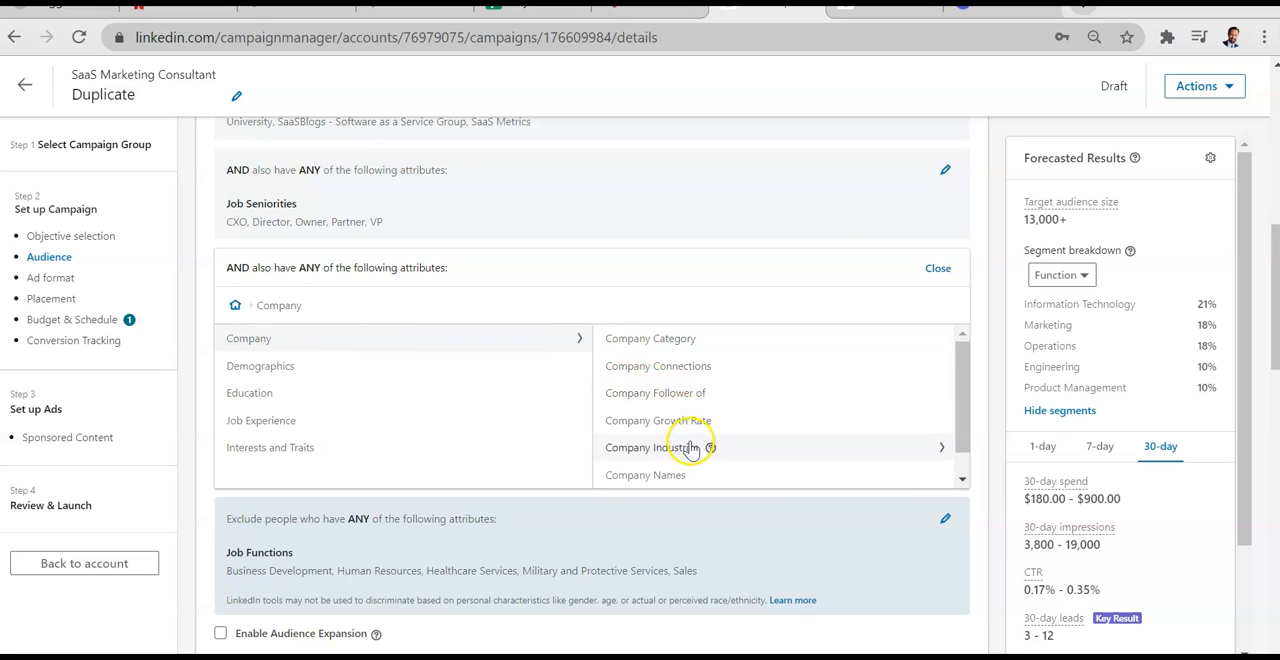
left_click(668, 342)
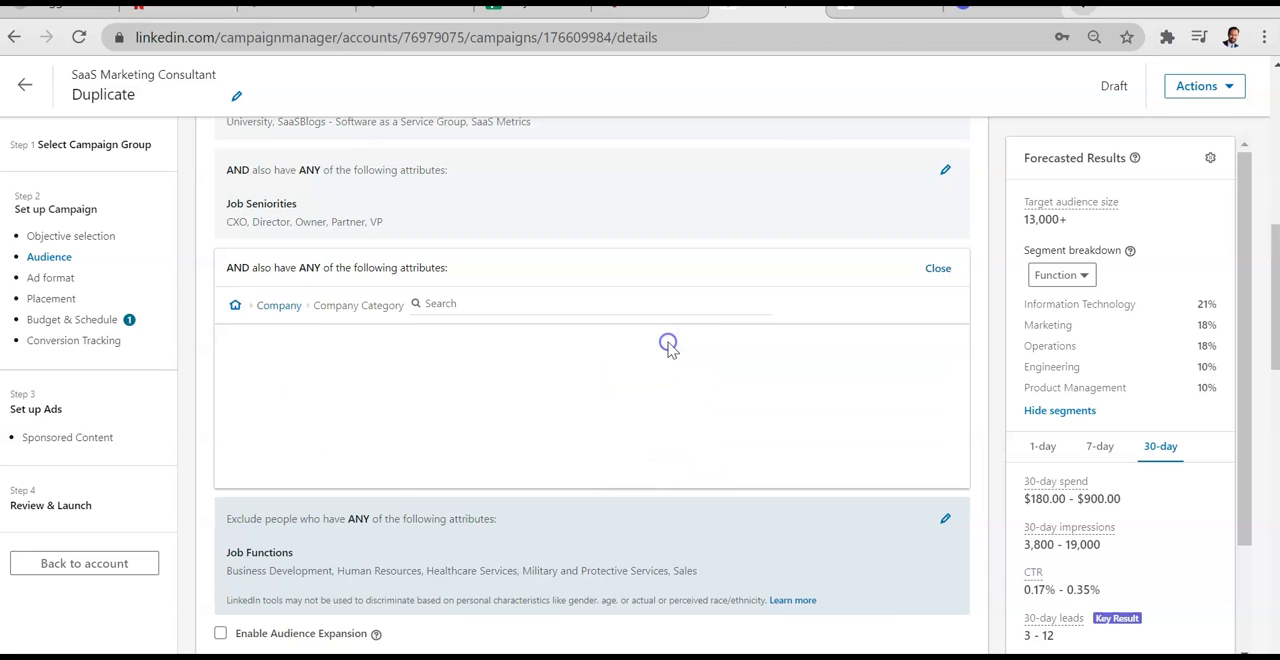
left_click(237, 305)
Step: Review the draft's targeting, exclusions, bidding and conversion tracking settings, and go back to the campaign list
scroll(757, 270, "up", 5)
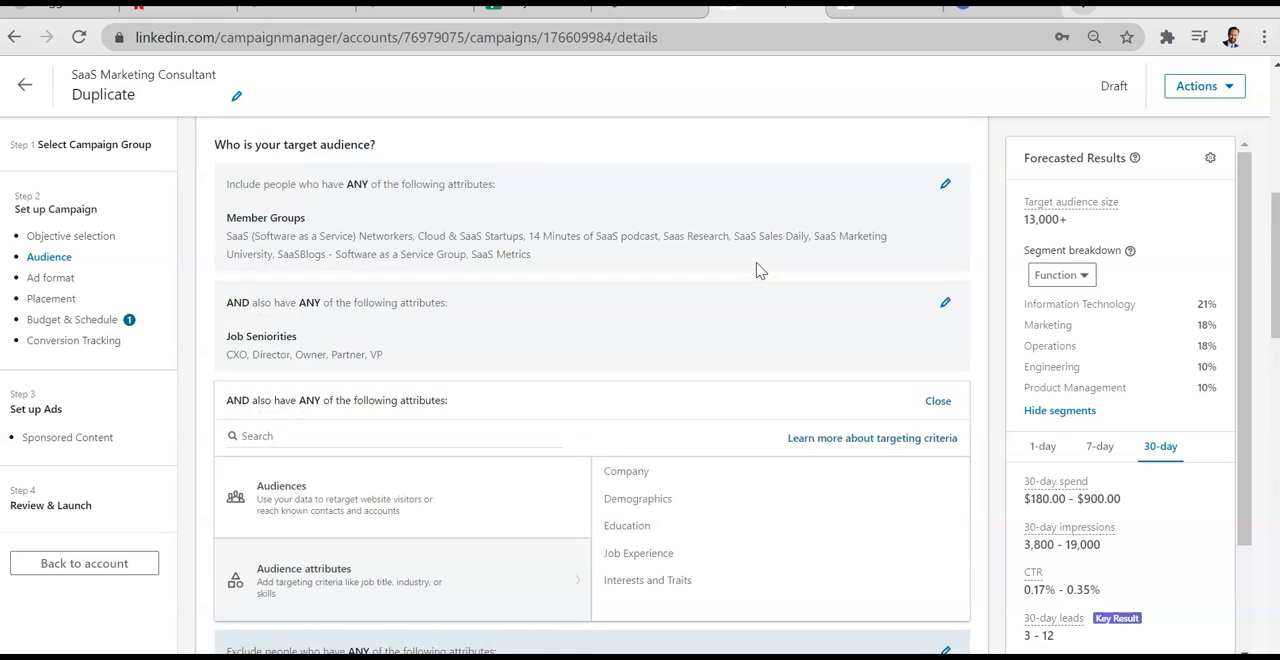
scroll(757, 270, "up", 2)
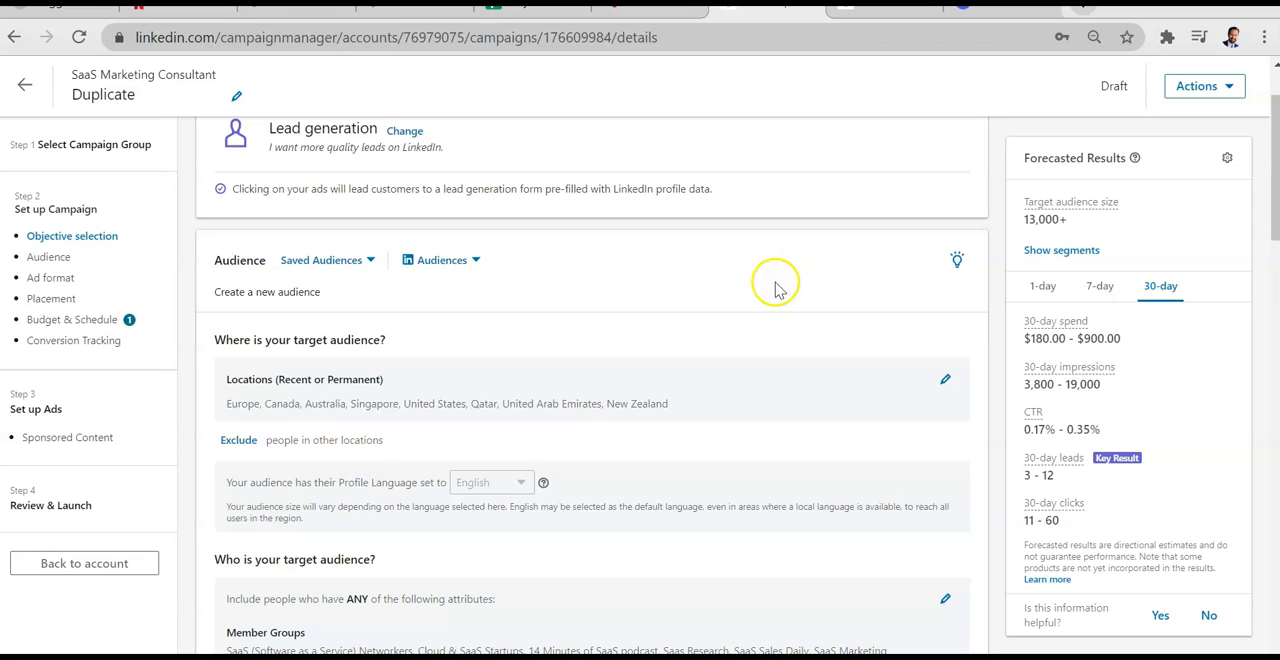
scroll(840, 340, "down", 2)
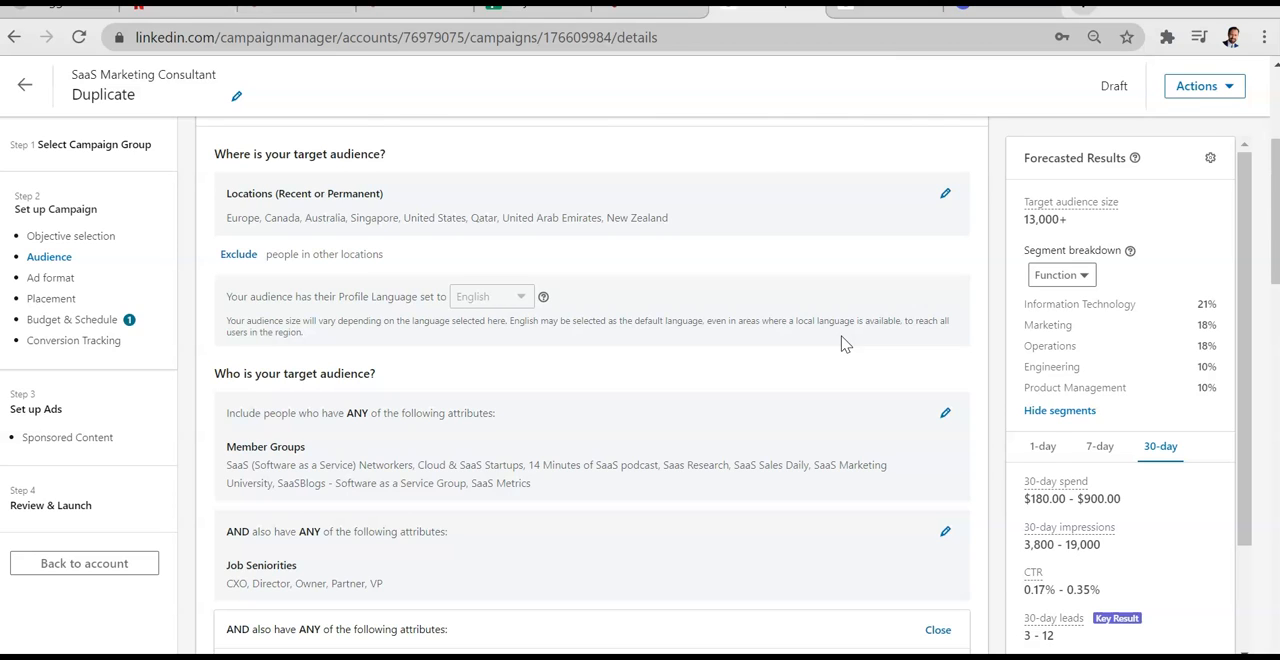
scroll(842, 343, "down", 10)
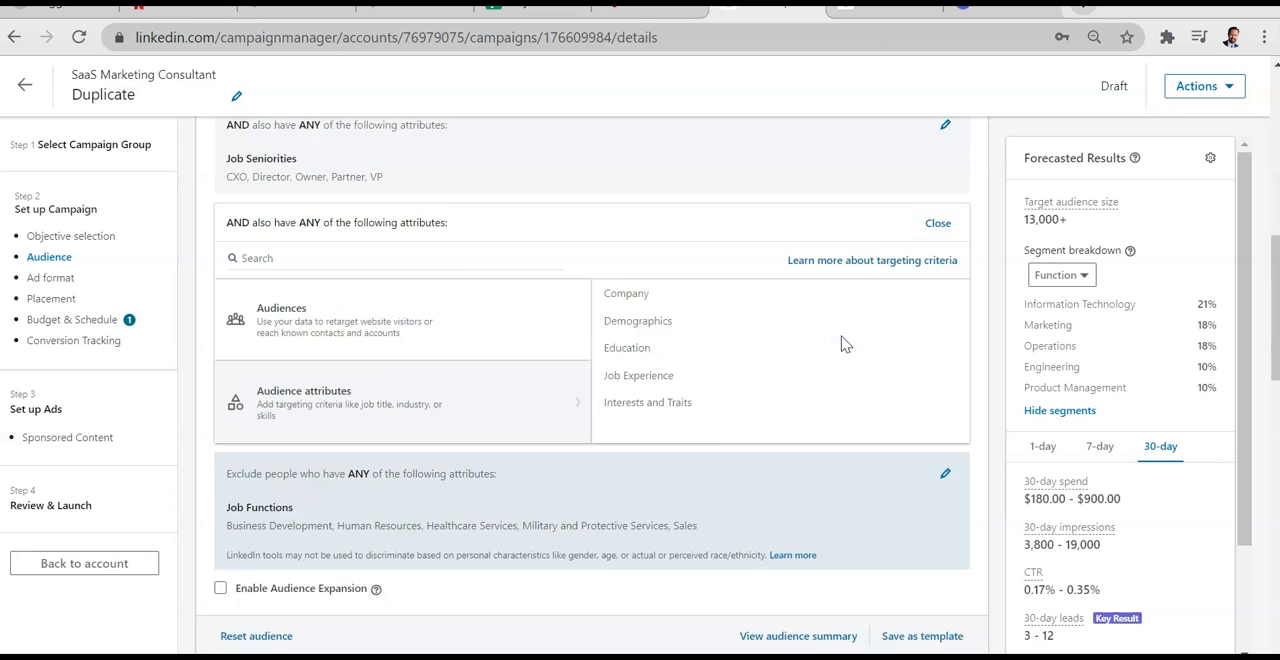
scroll(842, 343, "down", 9)
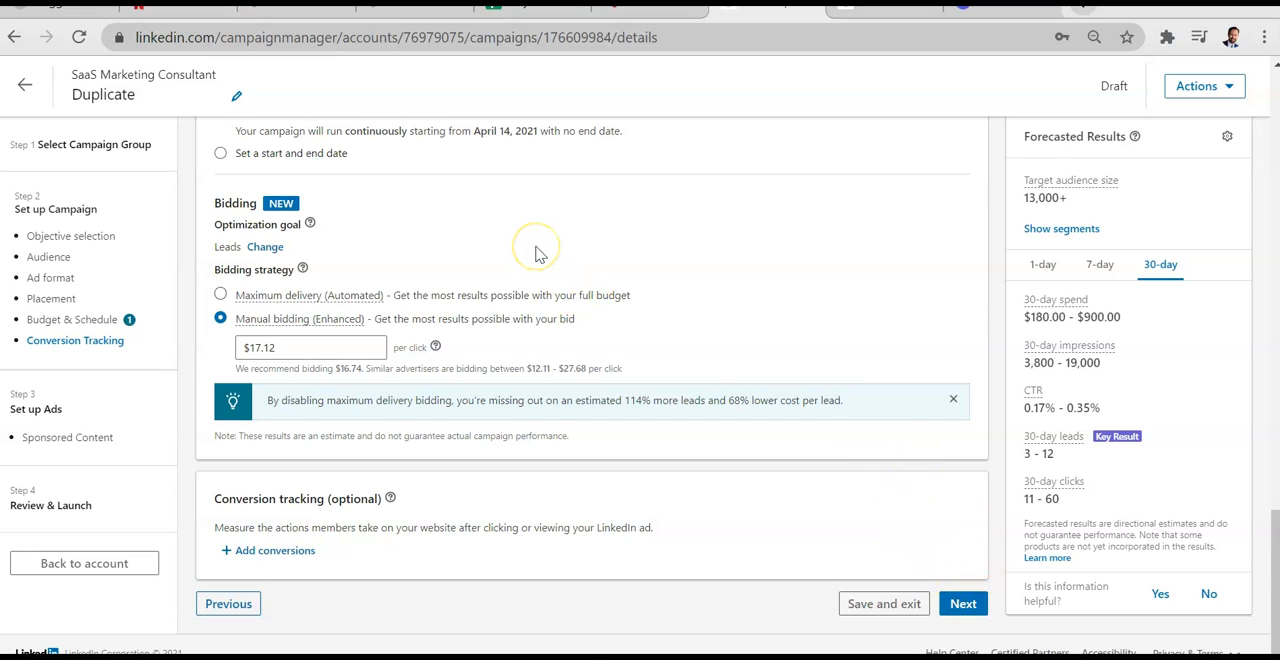
left_click(709, 280)
left_click(25, 86)
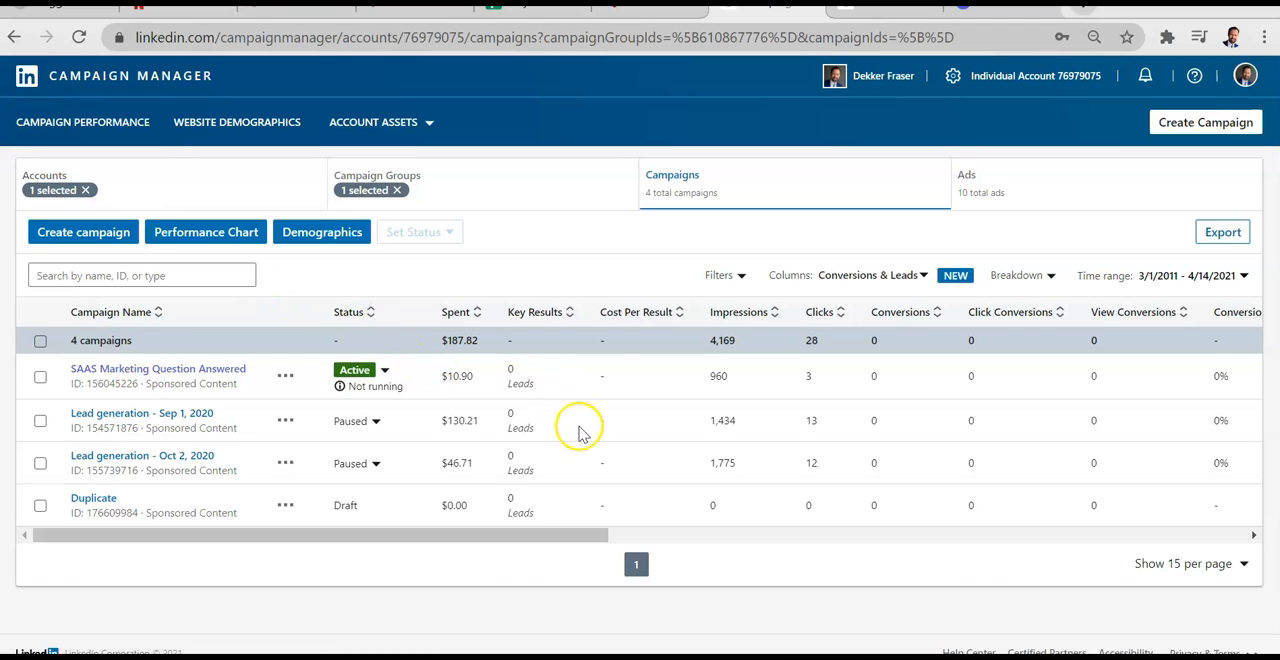
Step: Apply the All time range to the campaign report and examine the leads, clicks, impressions and lead form columns
left_click(1238, 277)
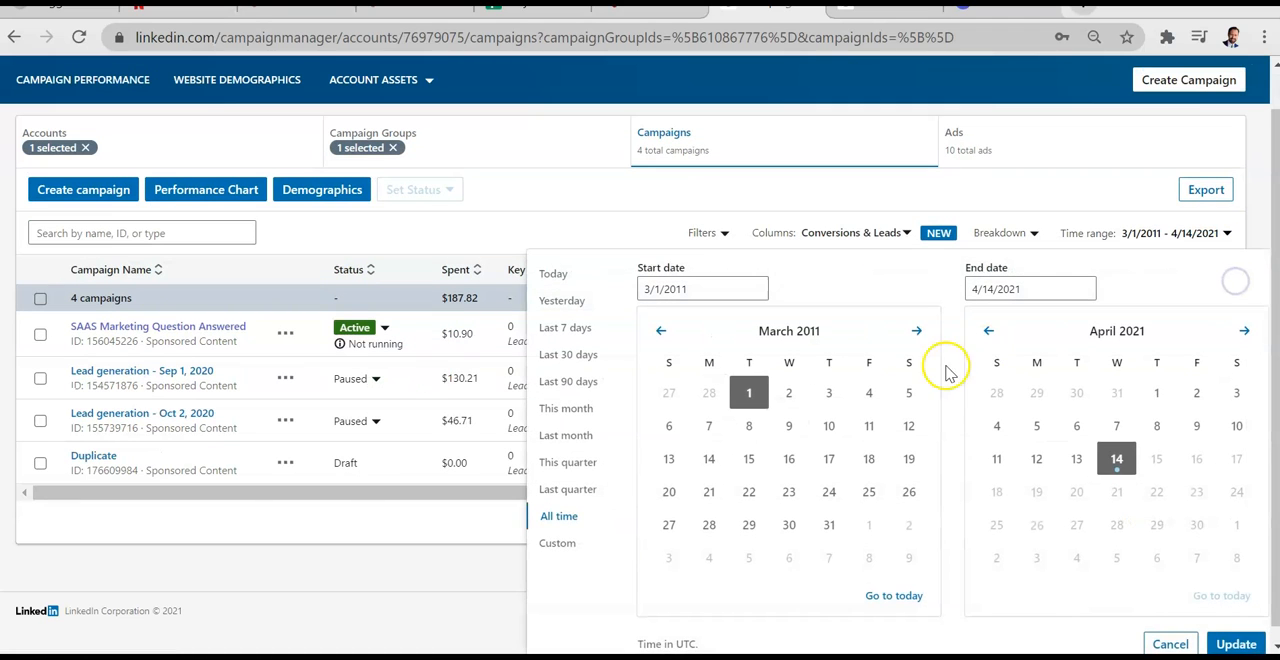
left_click(1238, 644)
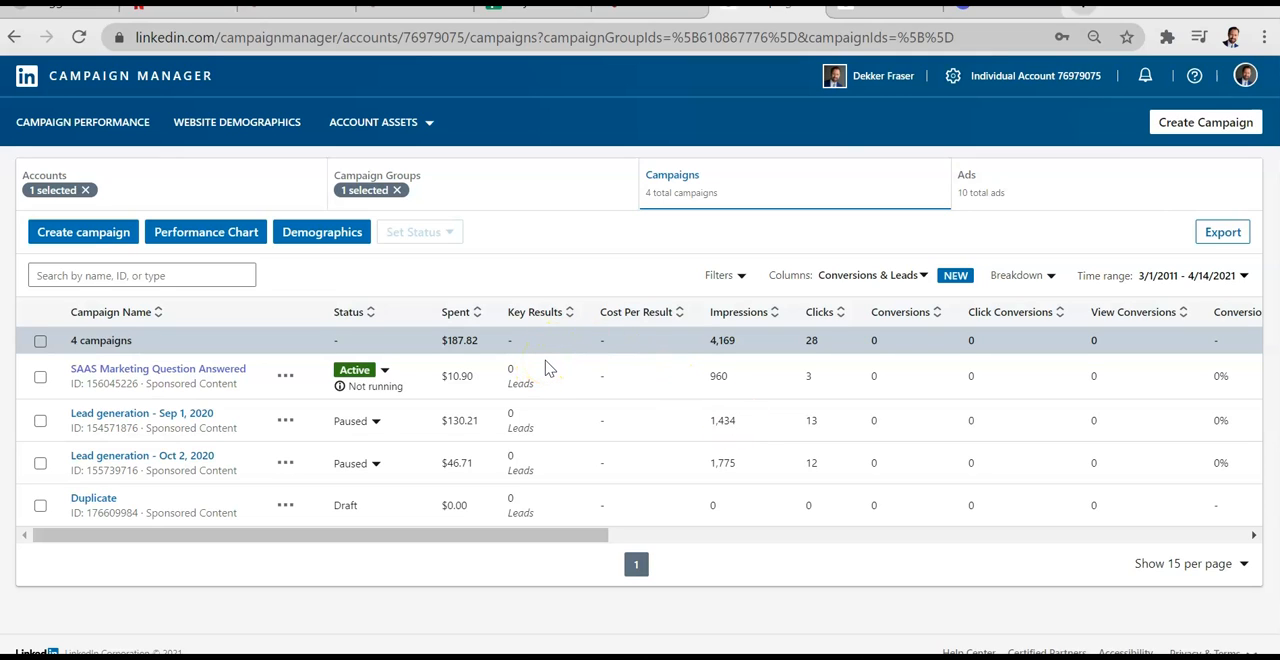
left_click_drag(545, 368, 521, 494)
left_click(562, 251)
double_click(810, 340)
double_click(716, 342)
scroll(936, 428, "right", 2)
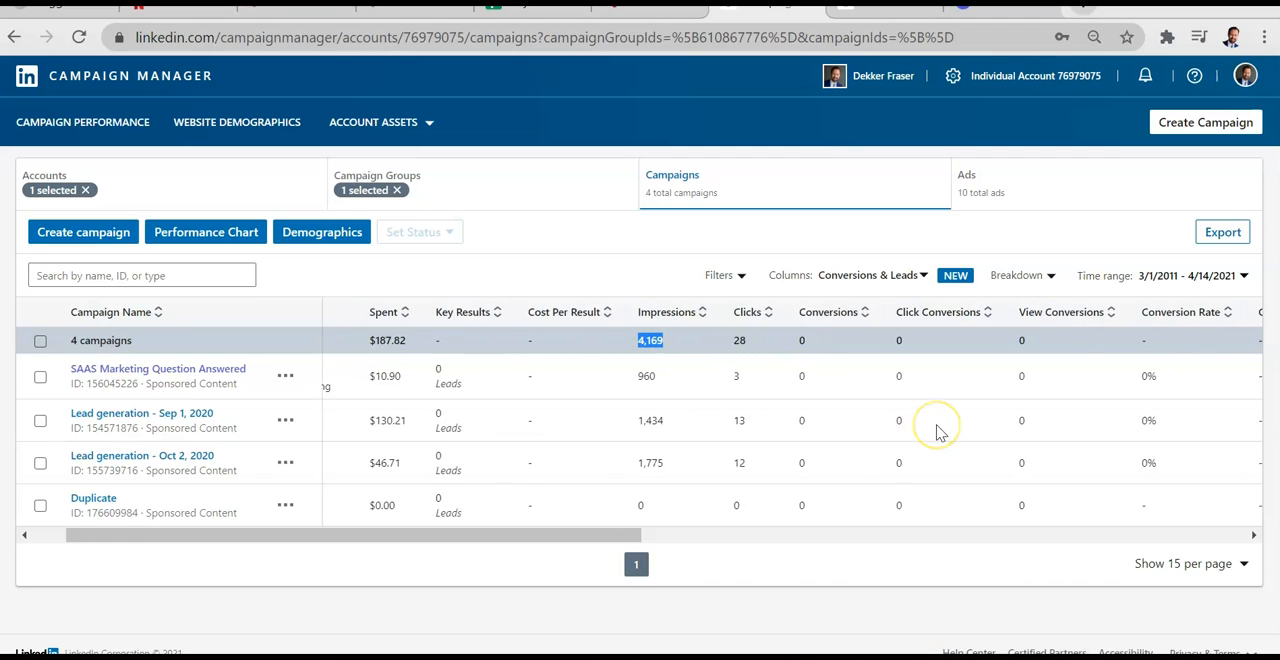
scroll(939, 430, "right", 15)
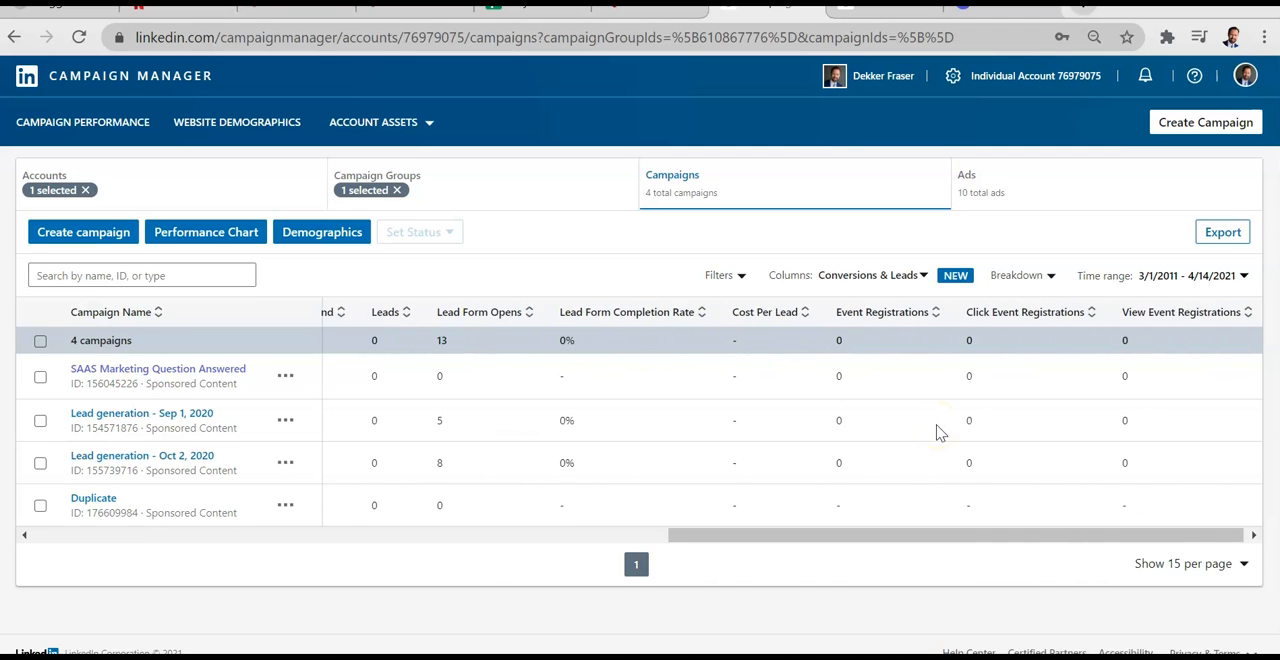
Step: Examine the conversion, click, cost and impression columns of the campaign report, highlighting the impressions of individual campaigns
scroll(939, 430, "left", 10)
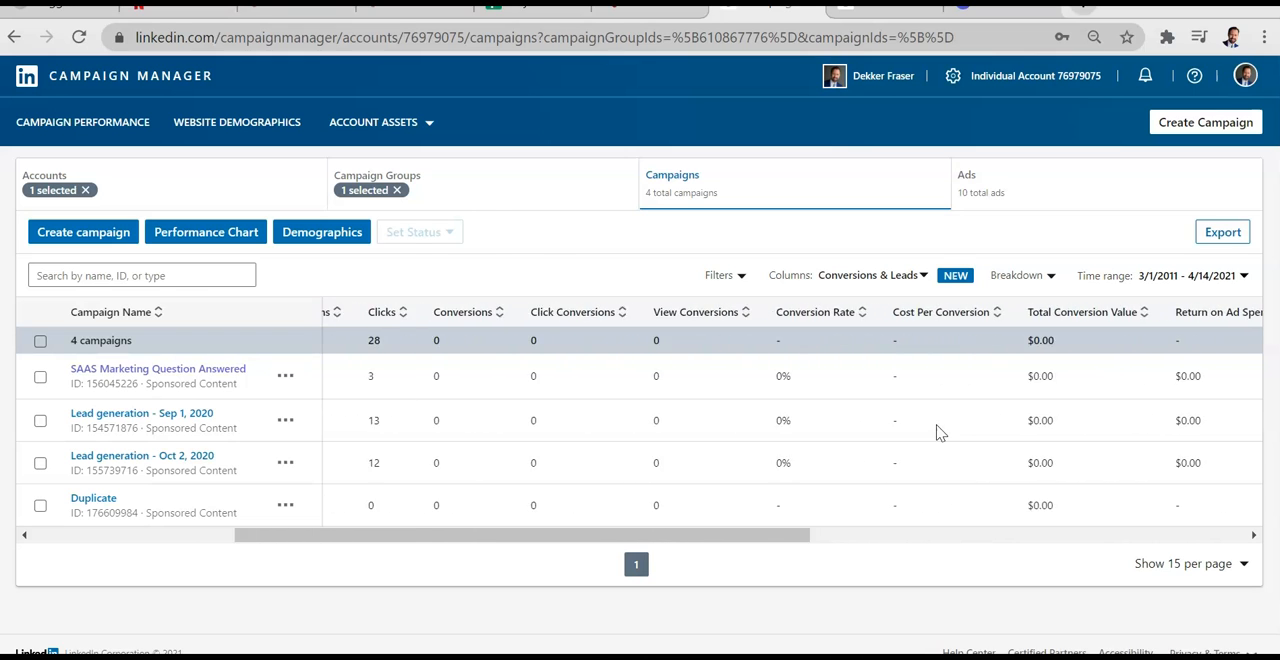
scroll(939, 432, "left", 2)
scroll(939, 432, "left", 5)
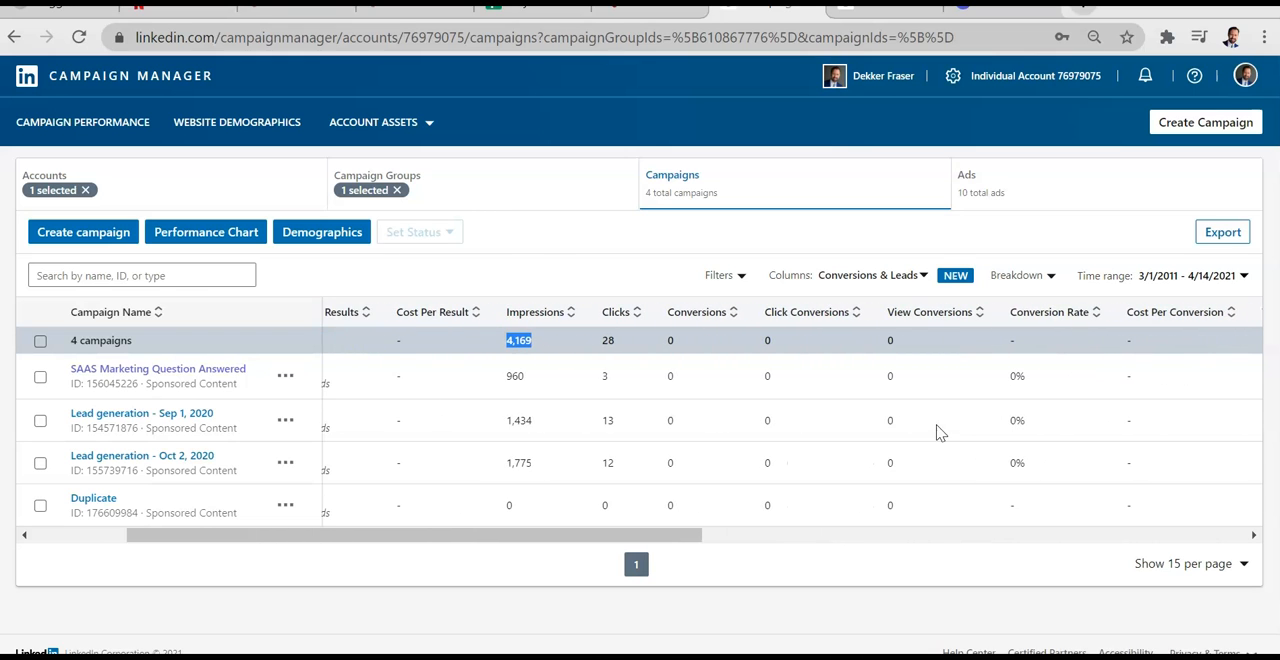
scroll(939, 432, "left", 3)
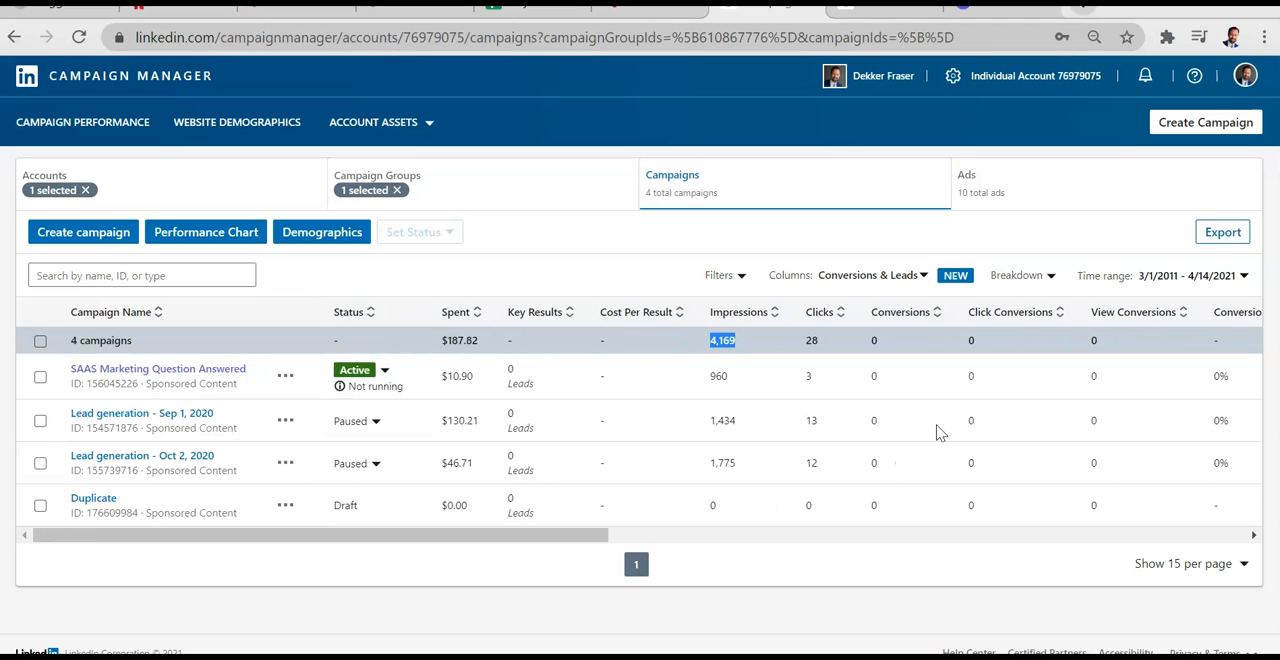
double_click(716, 386)
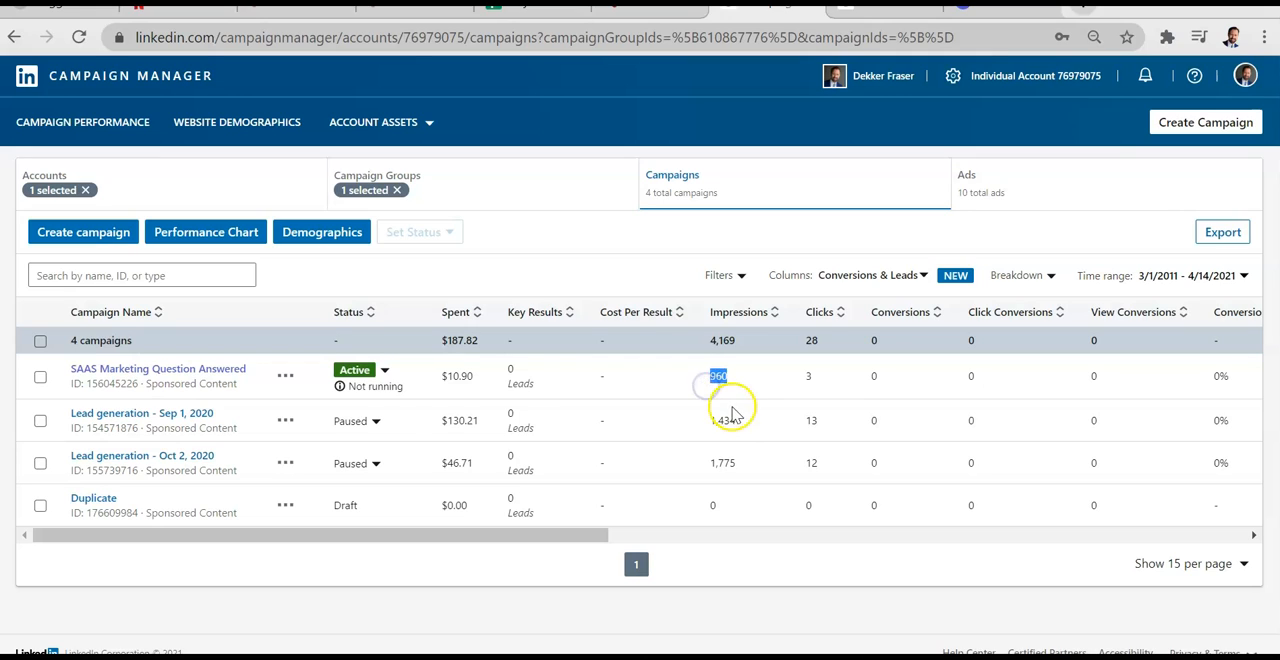
double_click(700, 421)
left_click(586, 251)
Step: Open the ads of the Lead generation - Oct 16, 2020 campaign and compare the "Free Quote" offer with the free question offer
left_click(882, 10)
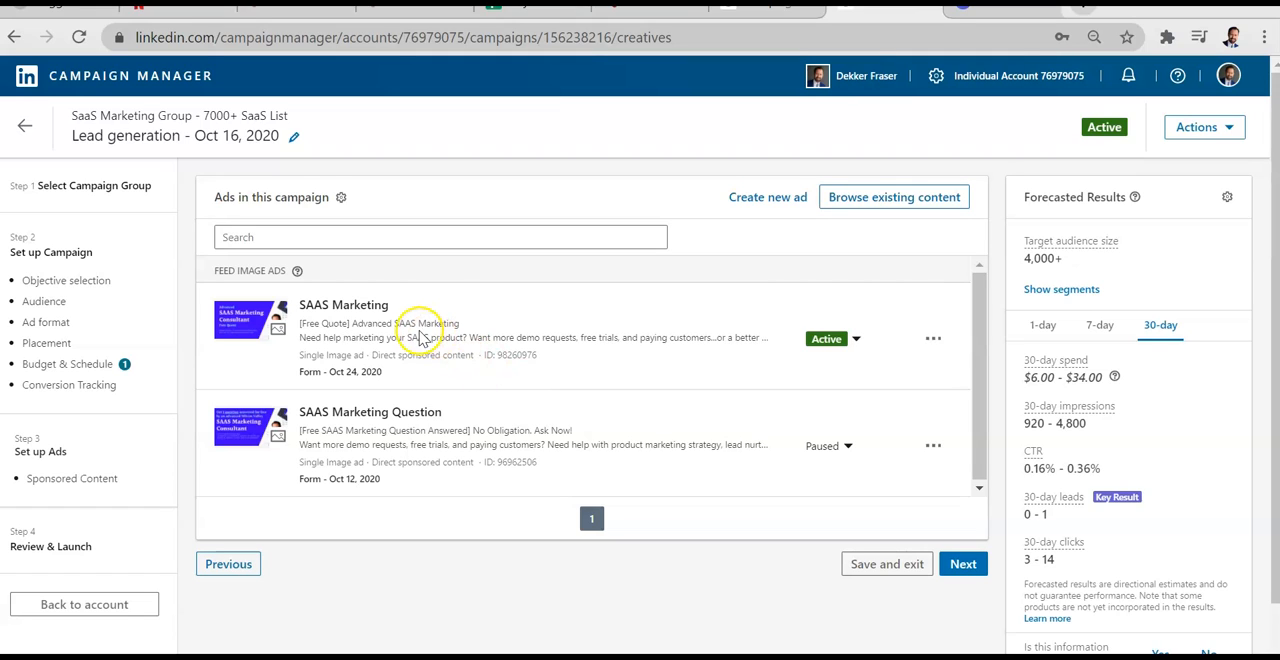
left_click_drag(348, 323, 300, 323)
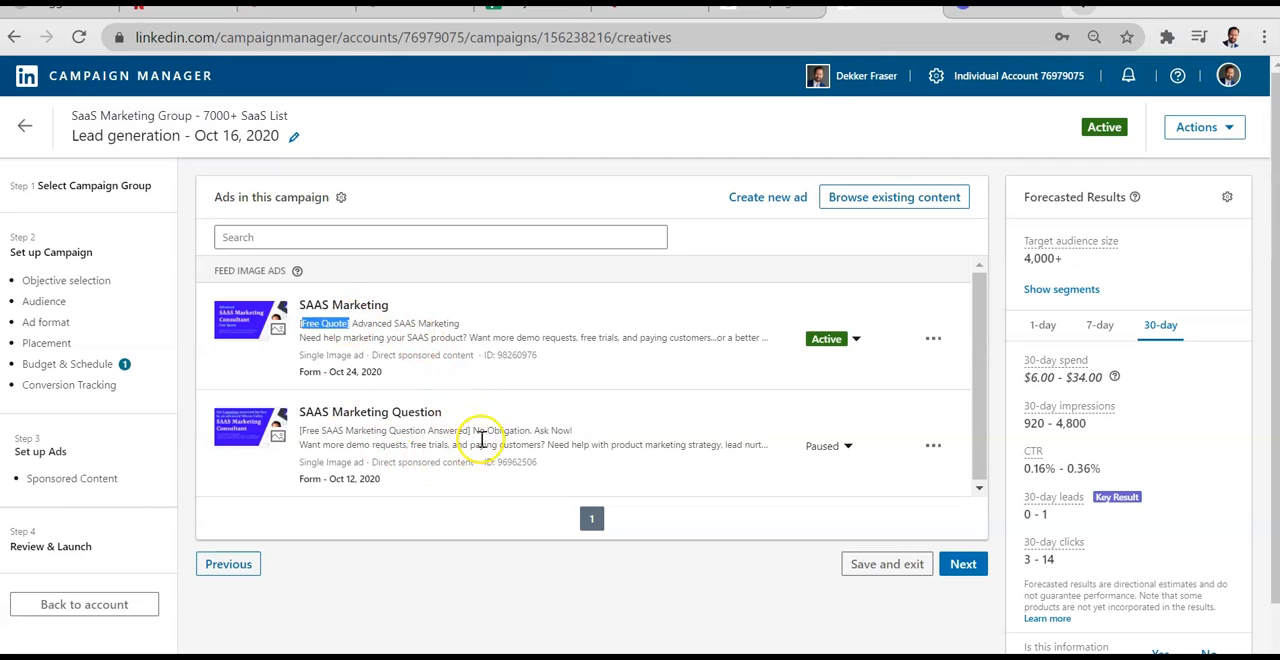
left_click_drag(467, 430, 450, 437)
left_click_drag(344, 432, 307, 432)
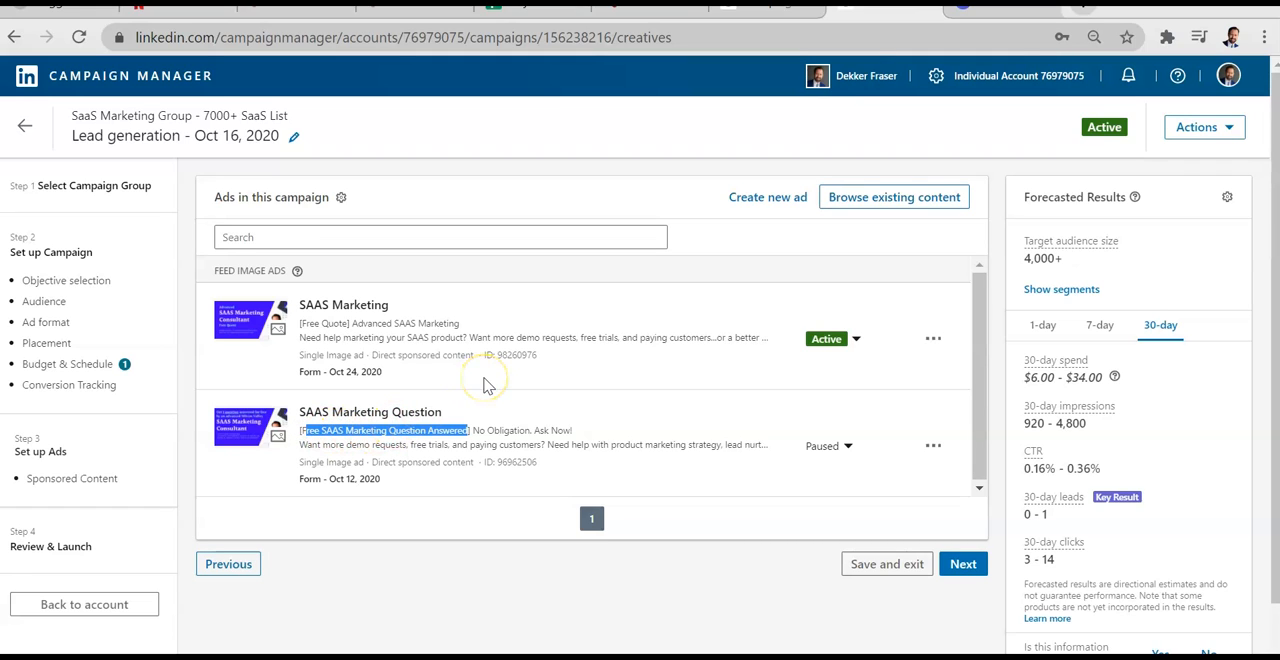
left_click_drag(351, 324, 302, 328)
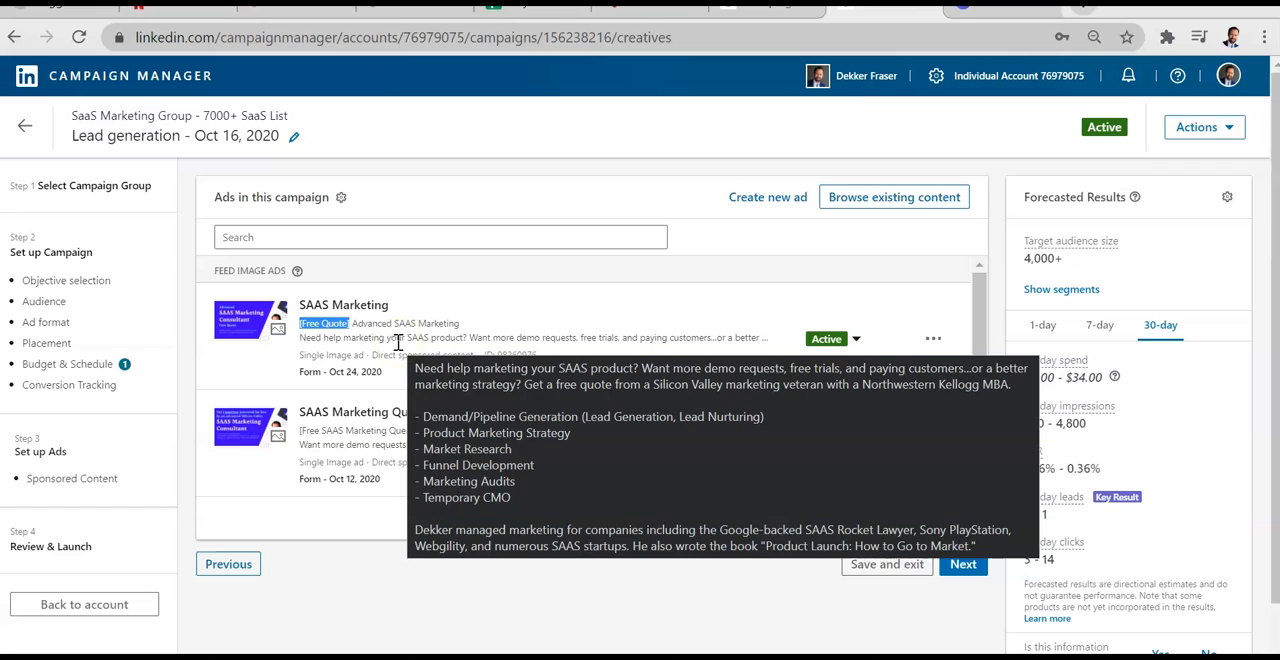
left_click(366, 323)
left_click_drag(349, 323, 298, 326)
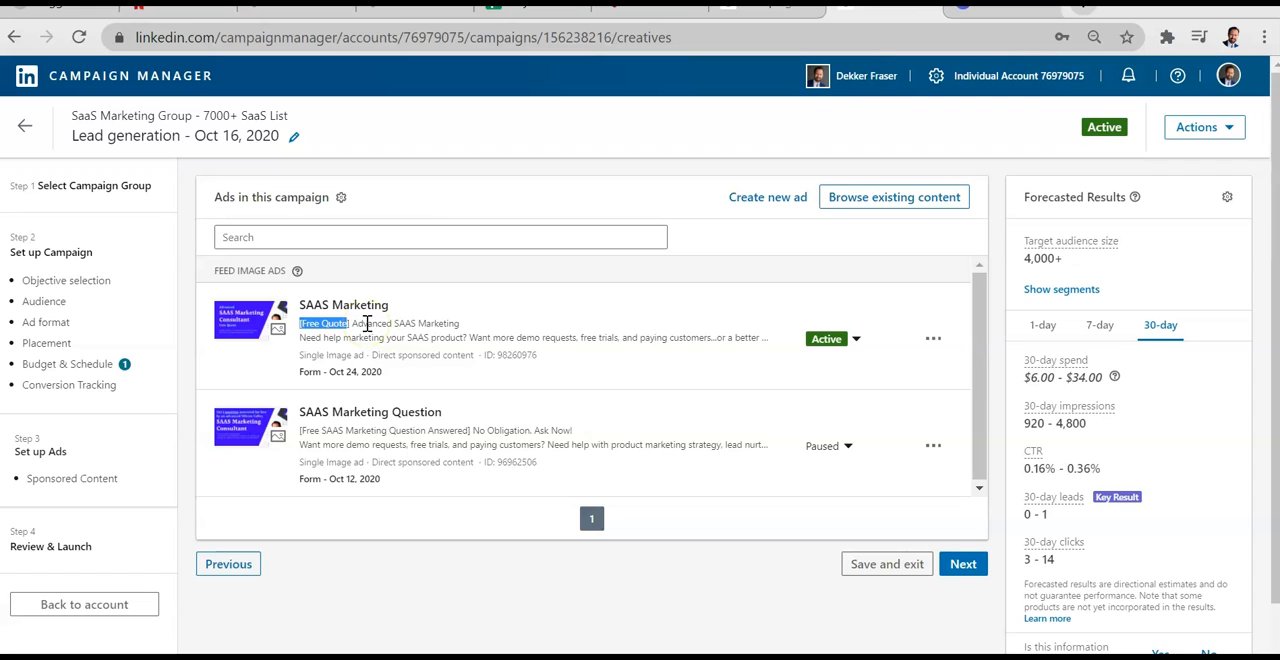
Step: Compare the full headlines and introductory texts of the SAAS Marketing and SAAS Marketing Question ads
left_click_drag(401, 443, 370, 444)
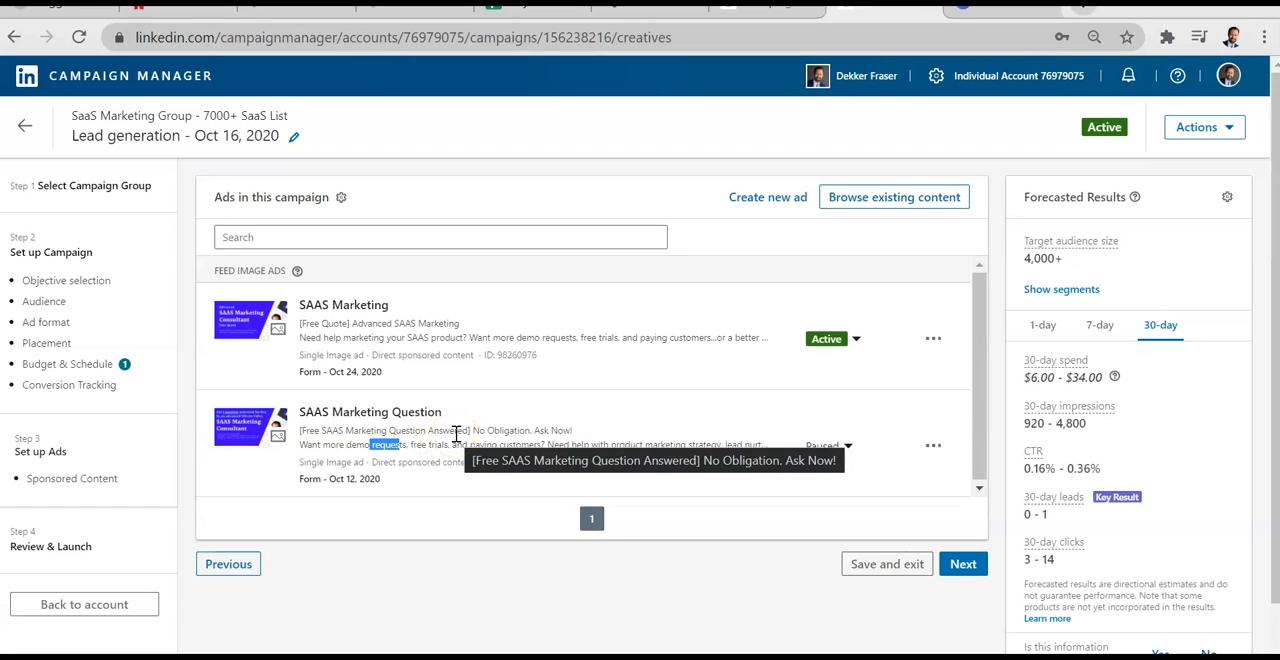
left_click(426, 335)
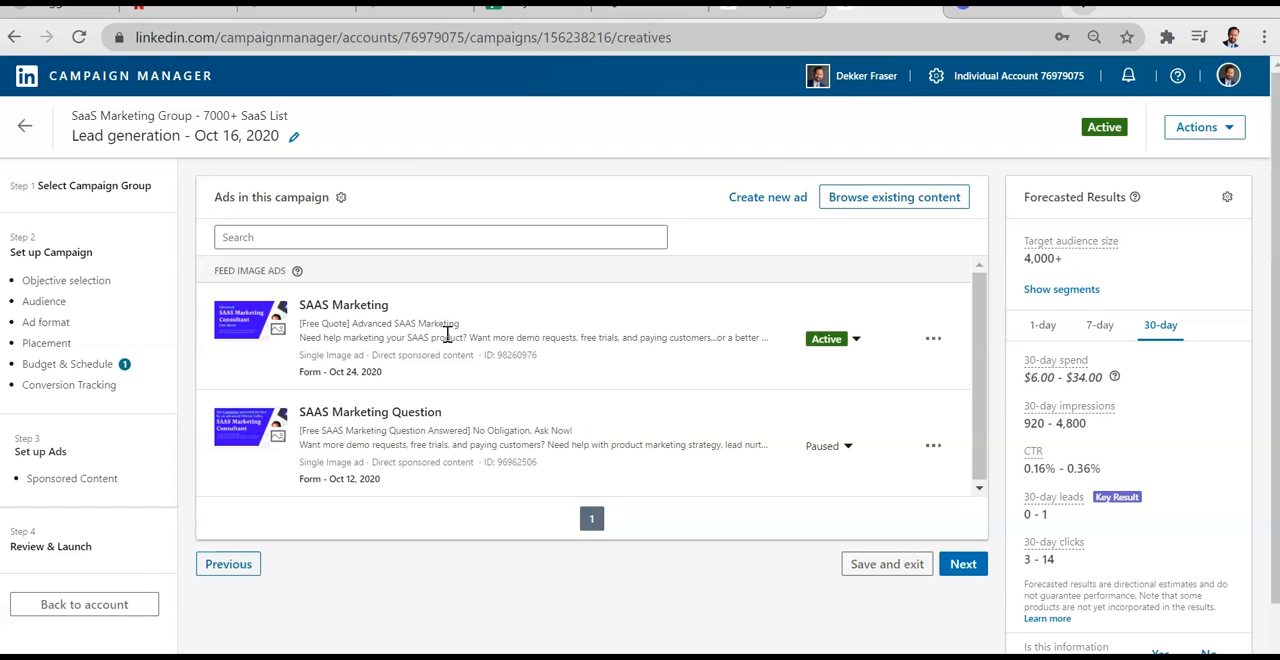
left_click(455, 338)
left_click_drag(463, 325, 301, 325)
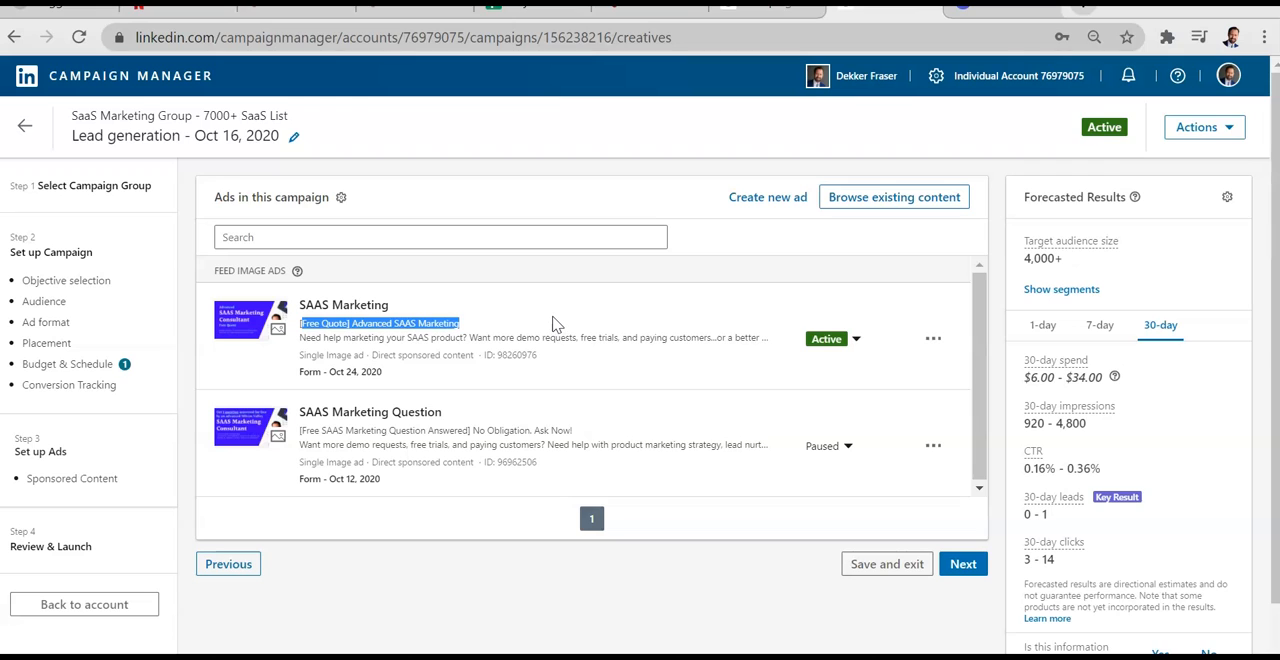
left_click(572, 432)
left_click_drag(572, 432, 295, 420)
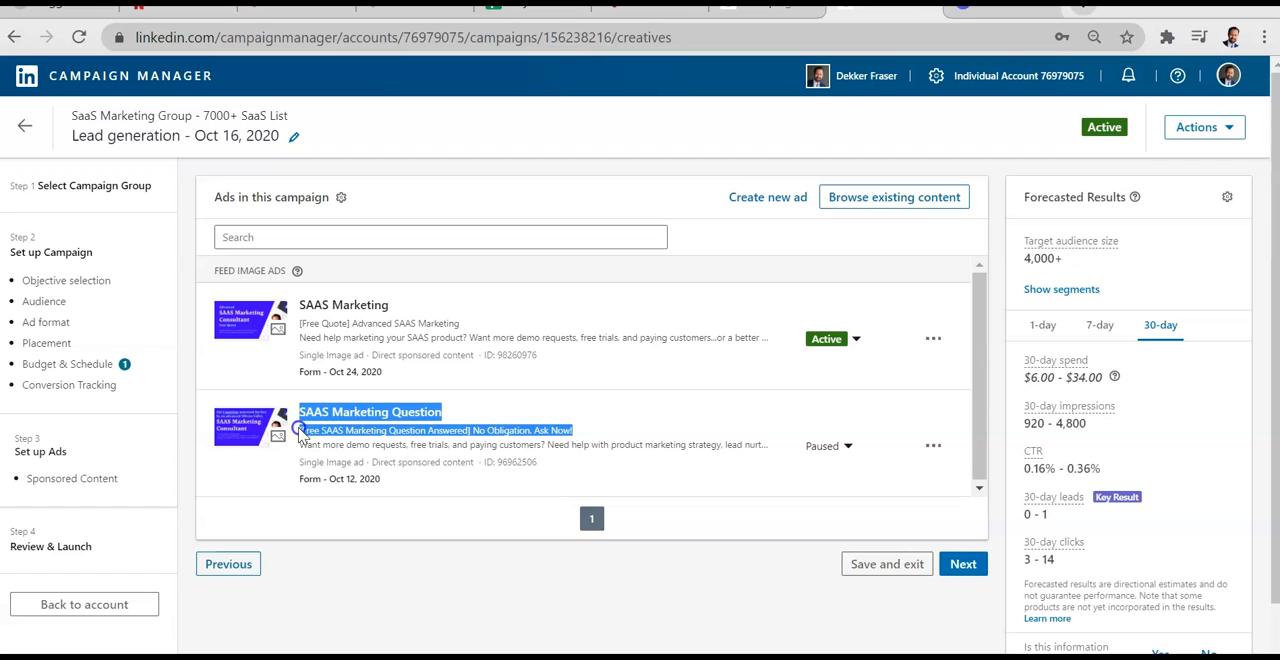
left_click(520, 425)
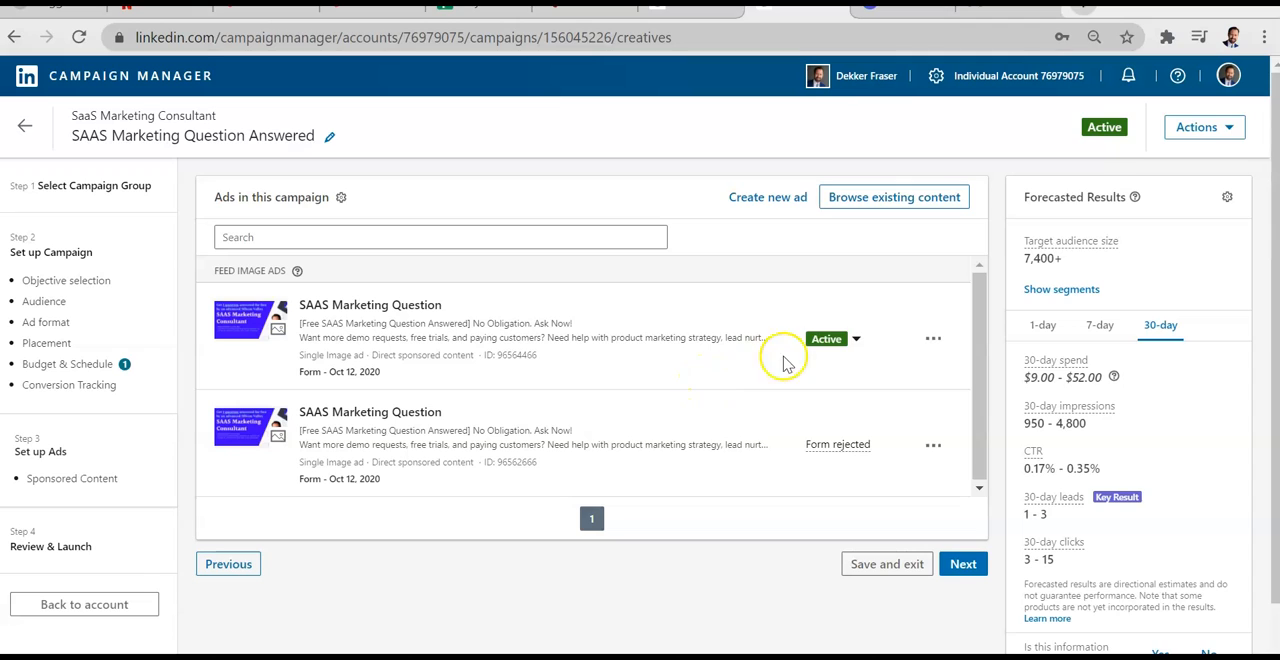
Step: Open the active SAAS Marketing Question ad of the SAAS Marketing Question Answered campaign for editing
left_click(930, 341)
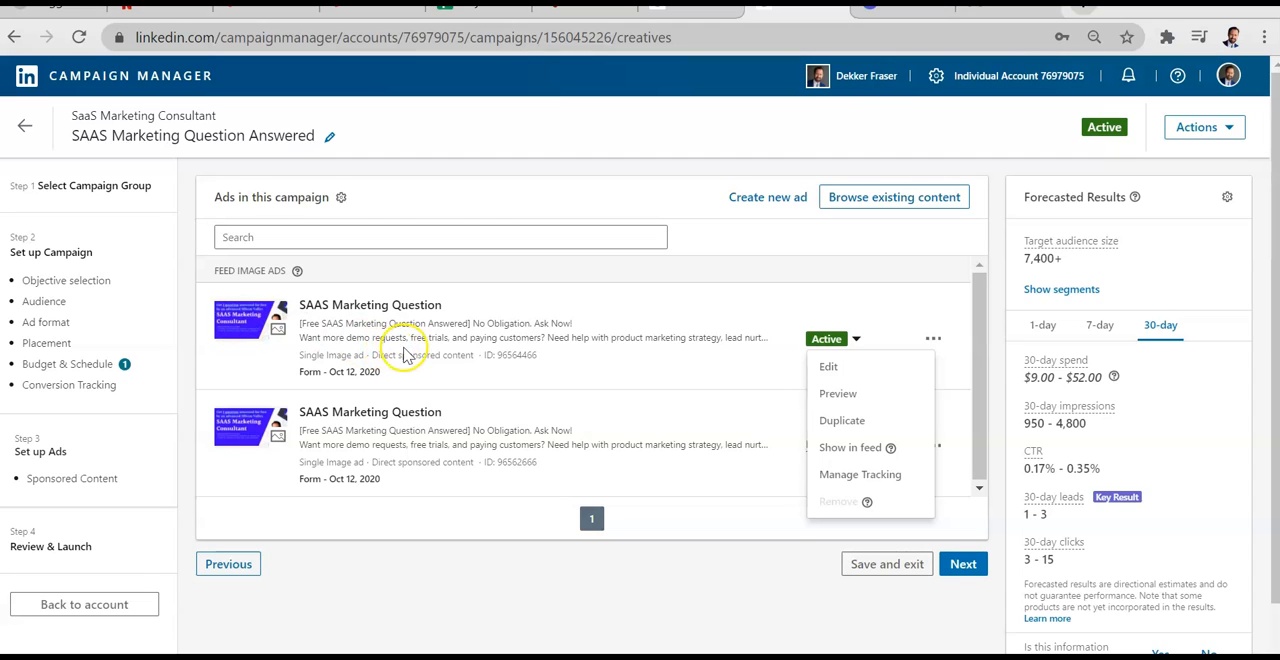
left_click(693, 275)
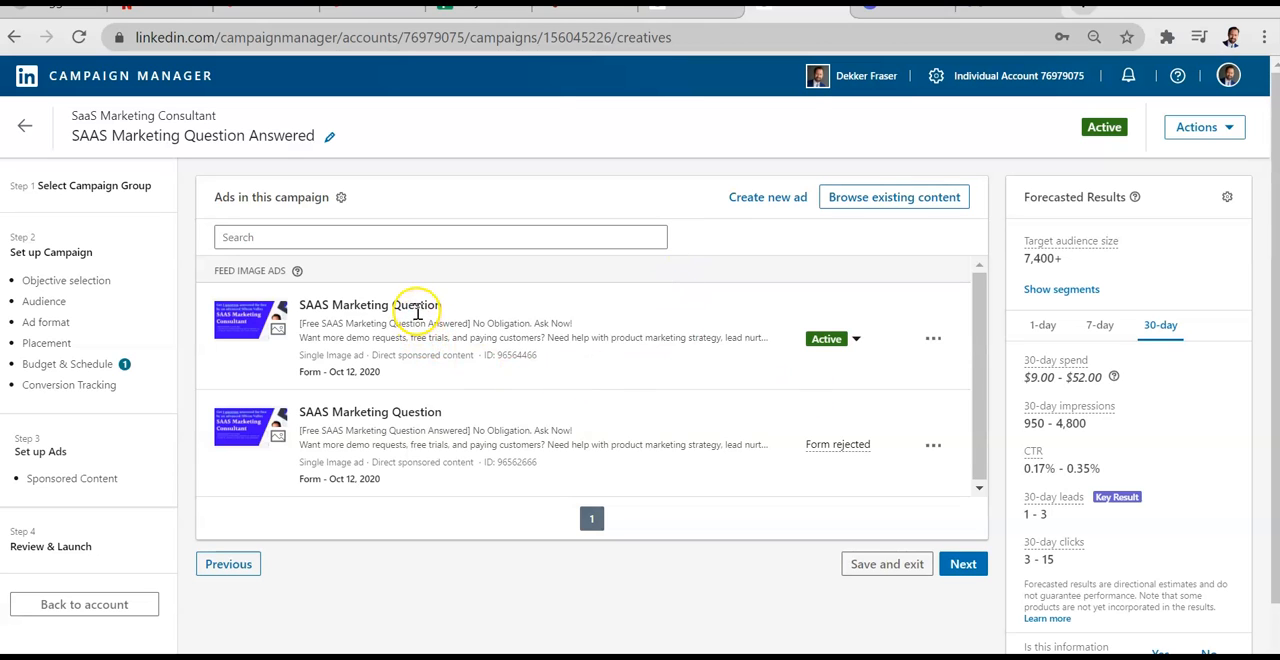
left_click(934, 340)
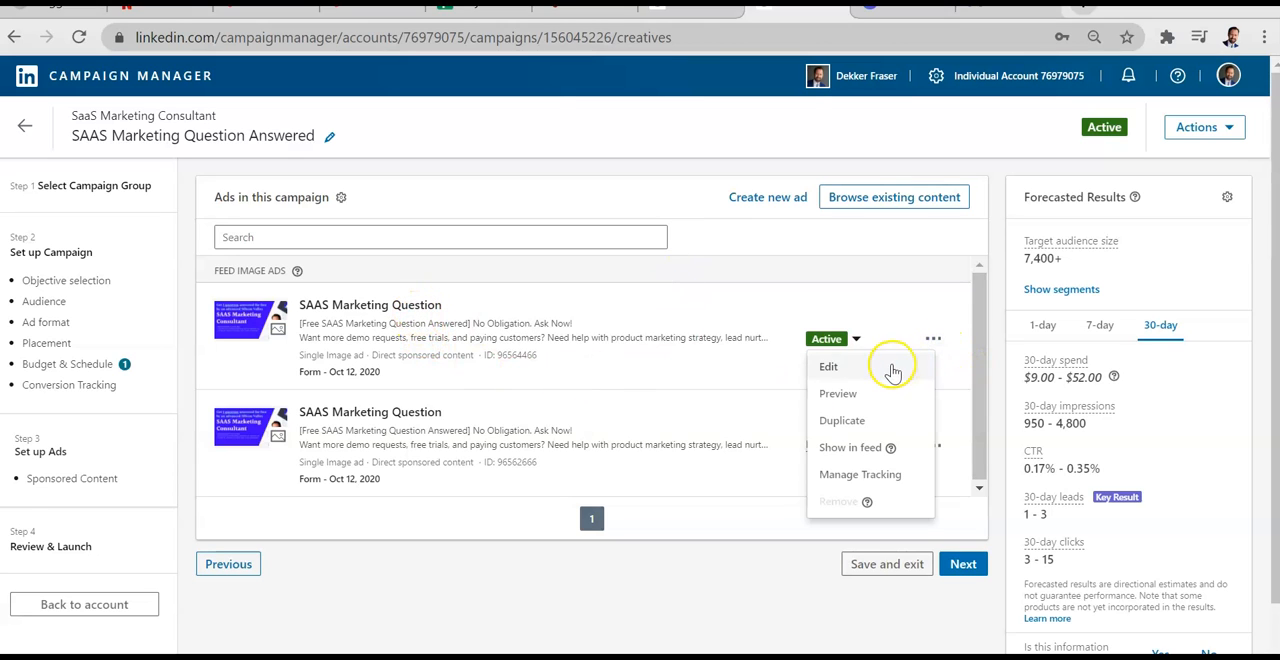
left_click(893, 372)
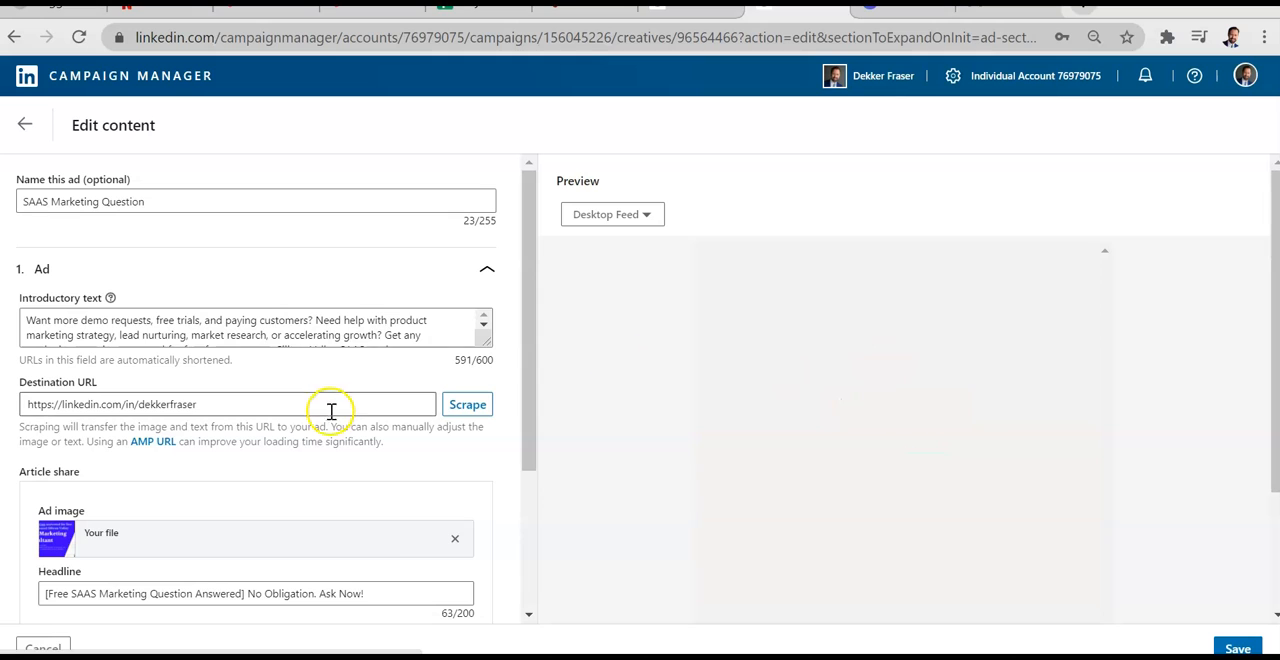
Step: Read through the ad's introductory text from beginning to end
scroll(416, 463, "down", 1)
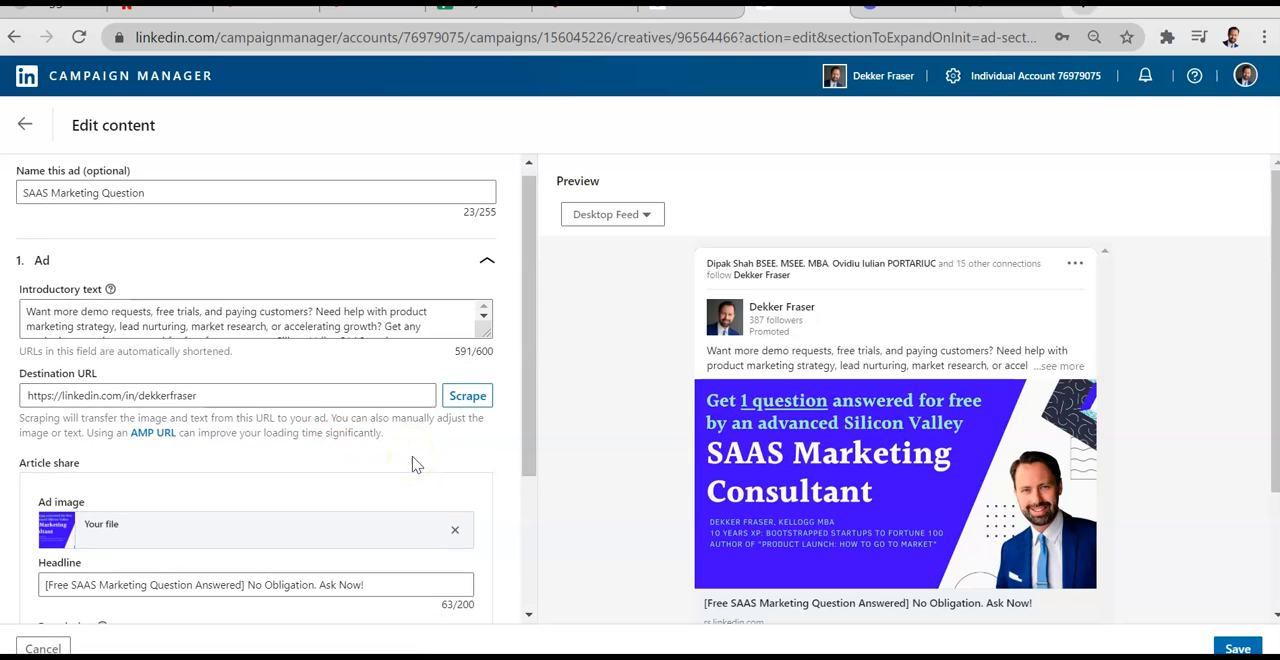
triple_click(236, 314)
left_click(230, 314)
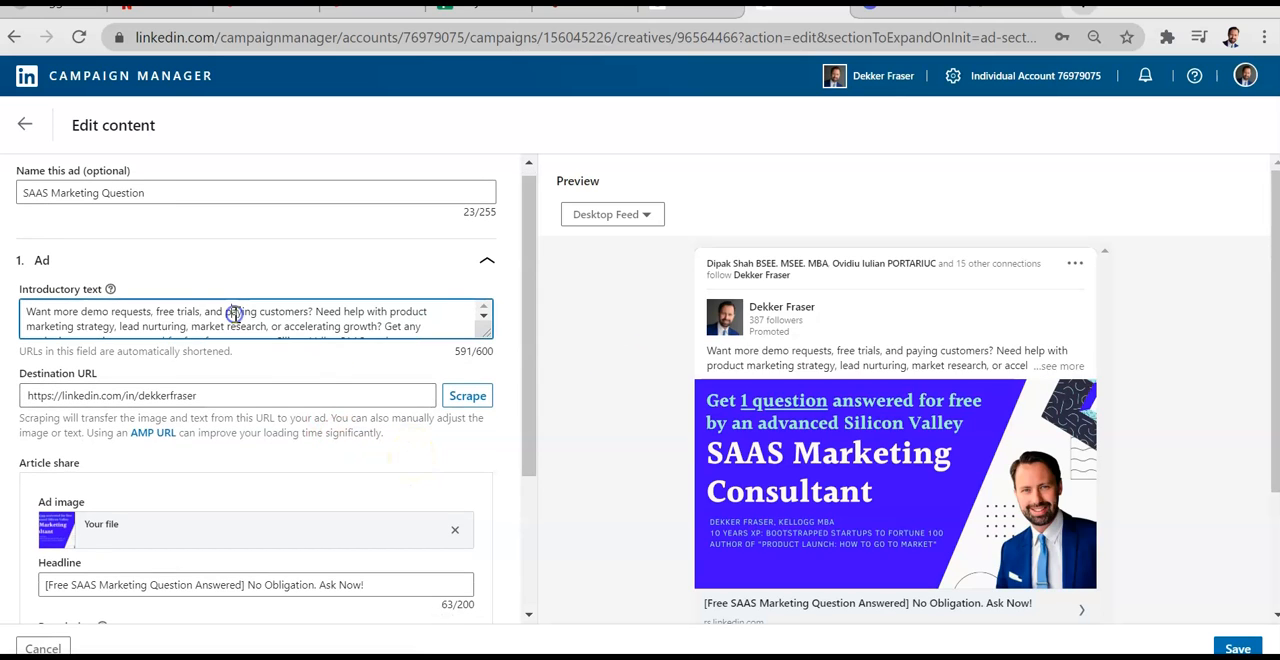
scroll(223, 314, "down", 2)
scroll(223, 314, "up", 2)
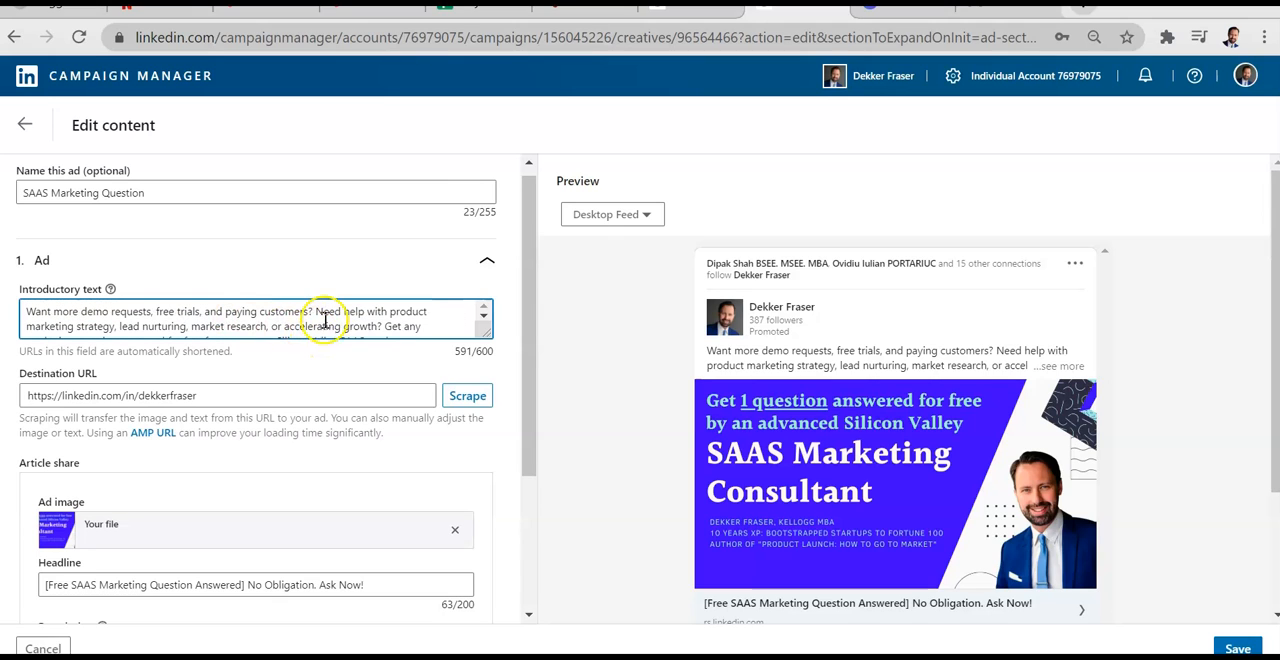
left_click_drag(314, 312, 44, 315)
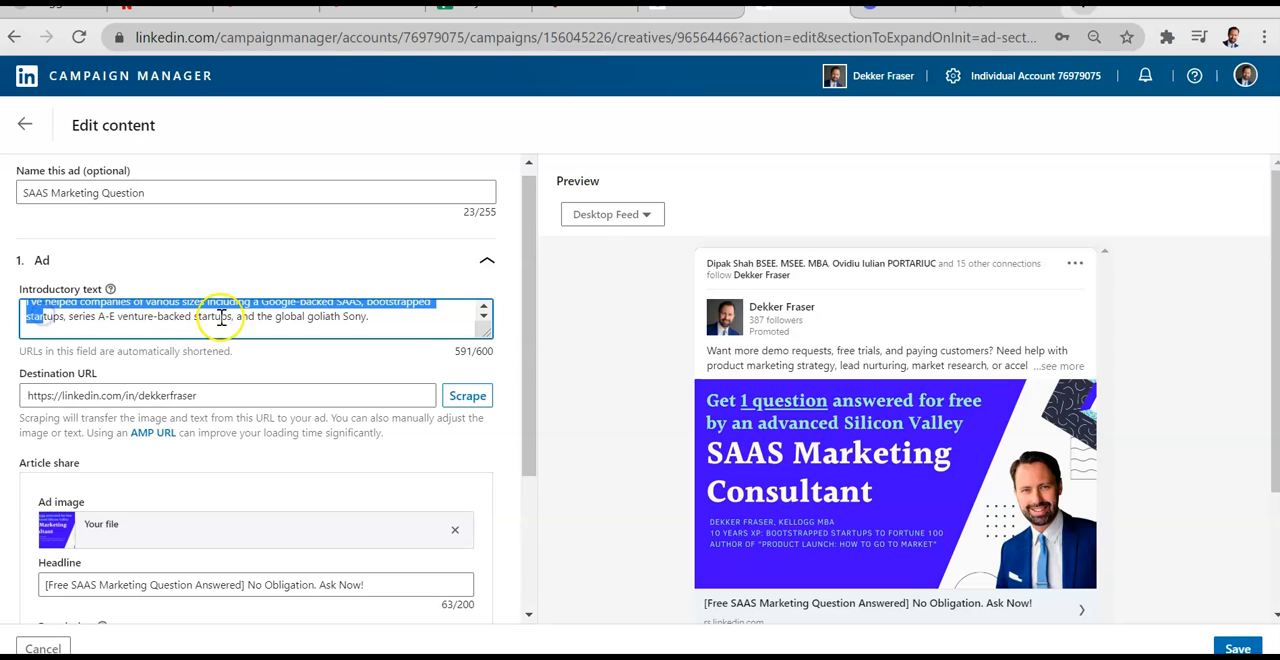
scroll(226, 316, "up", 2)
left_click(285, 313)
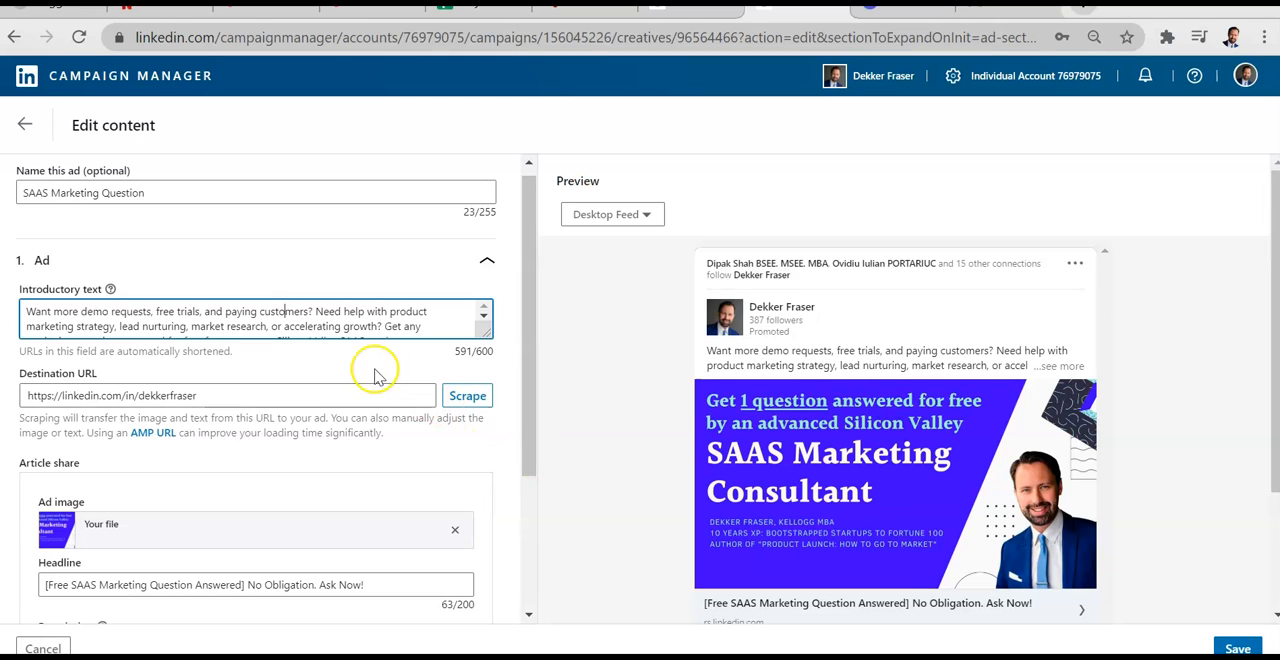
Step: Review the ad's image, headline and description fields, with a brief switch to the Canva presentation and back
scroll(367, 373, "down", 2)
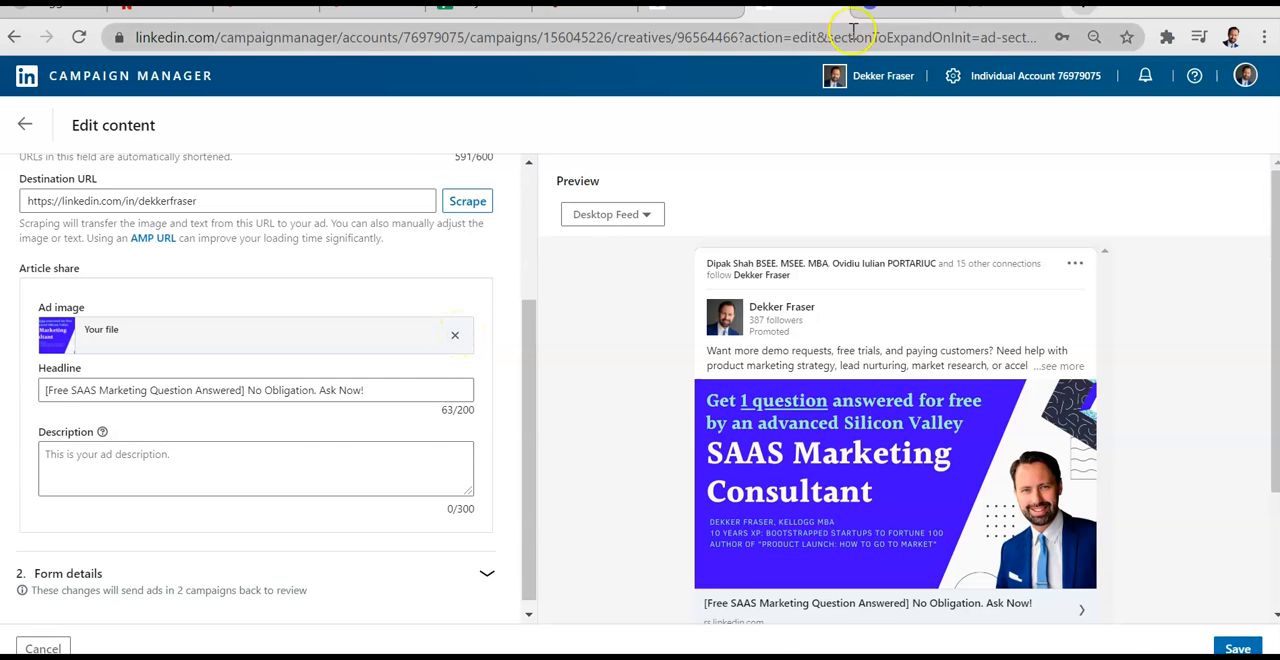
left_click(900, 9)
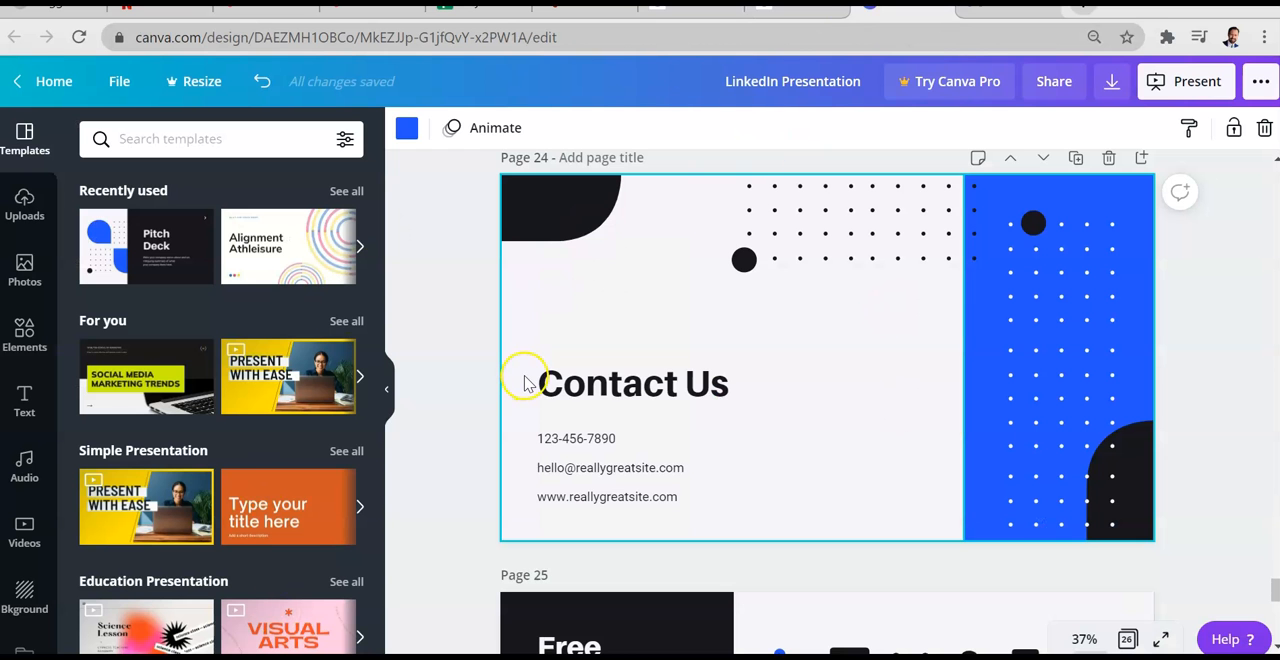
left_click(800, 9)
scroll(369, 392, "down", 1)
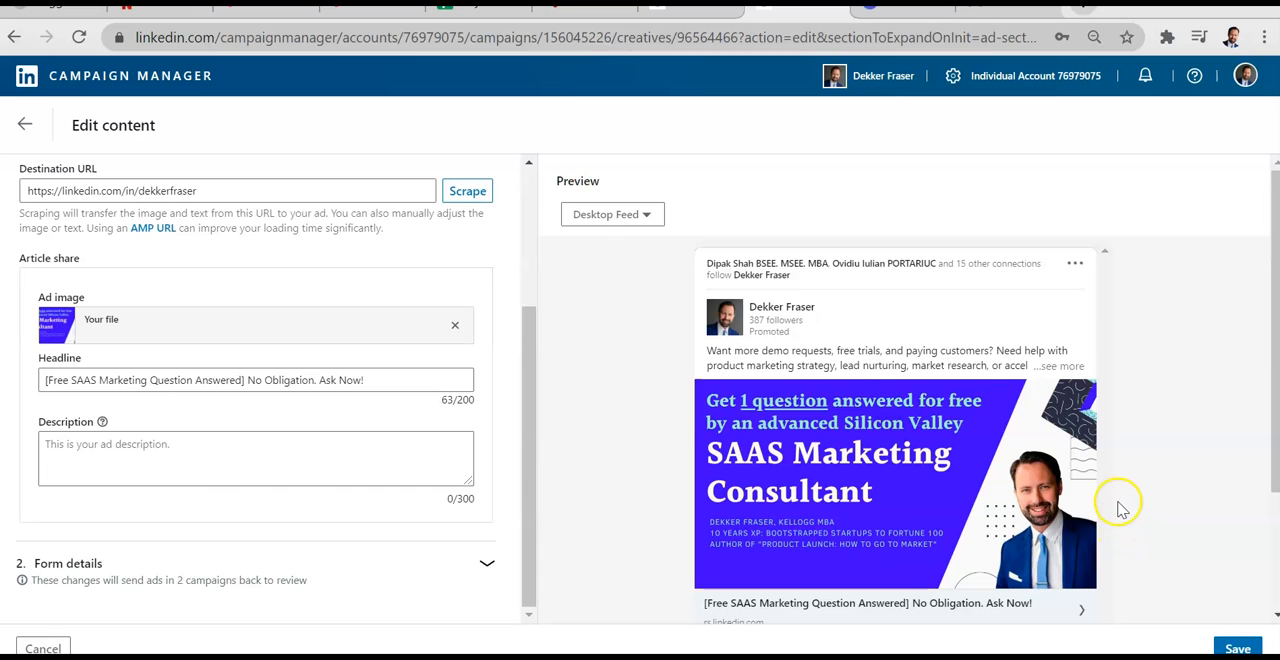
Step: Go back to the Lead generation - Oct 16, 2020 campaign's ads and examine the ad rotation options
left_click(690, 9)
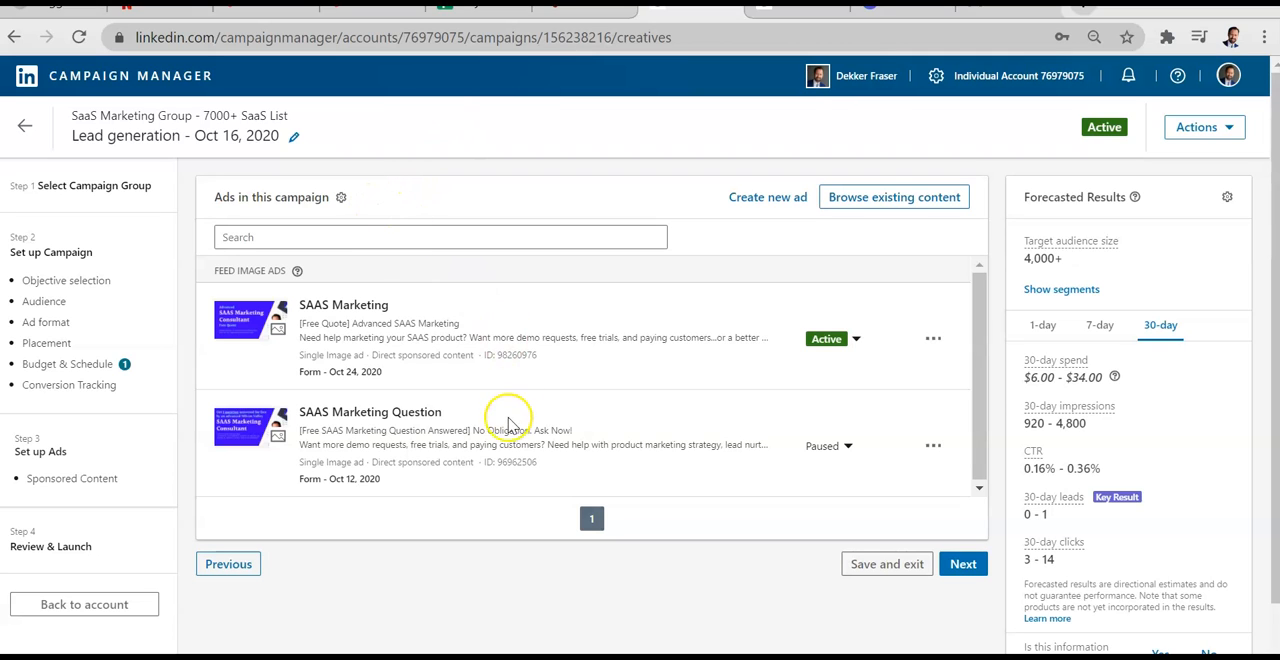
left_click(341, 198)
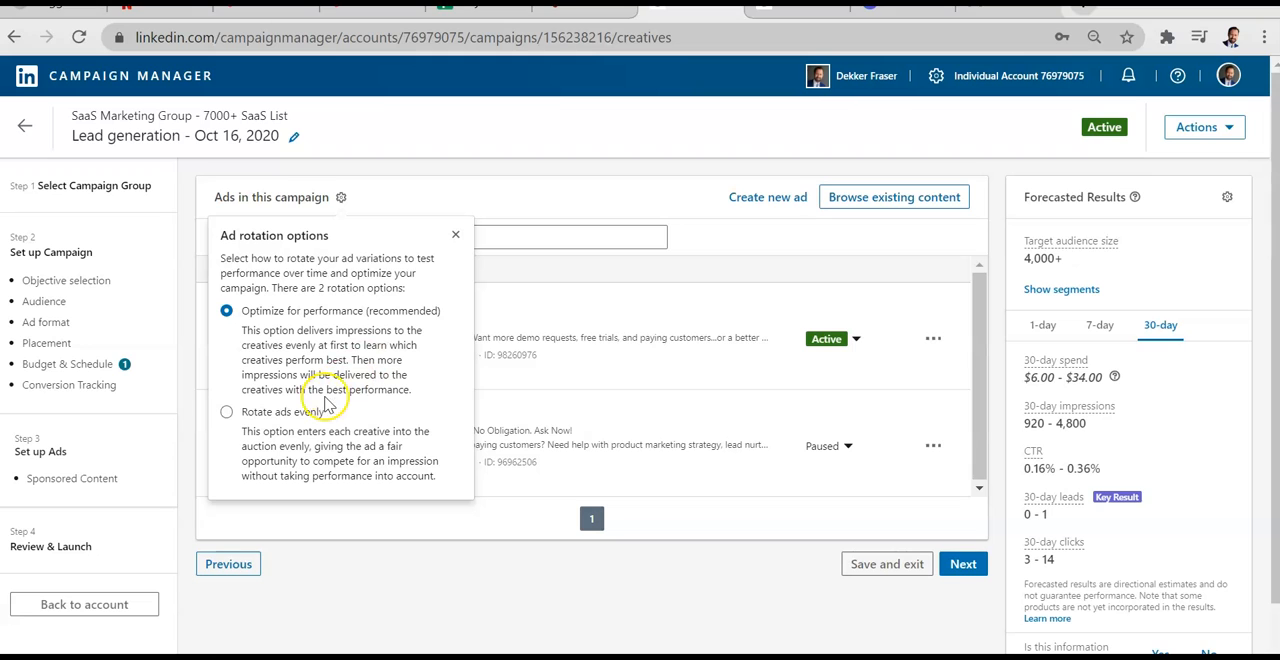
left_click(551, 274)
left_click(341, 197)
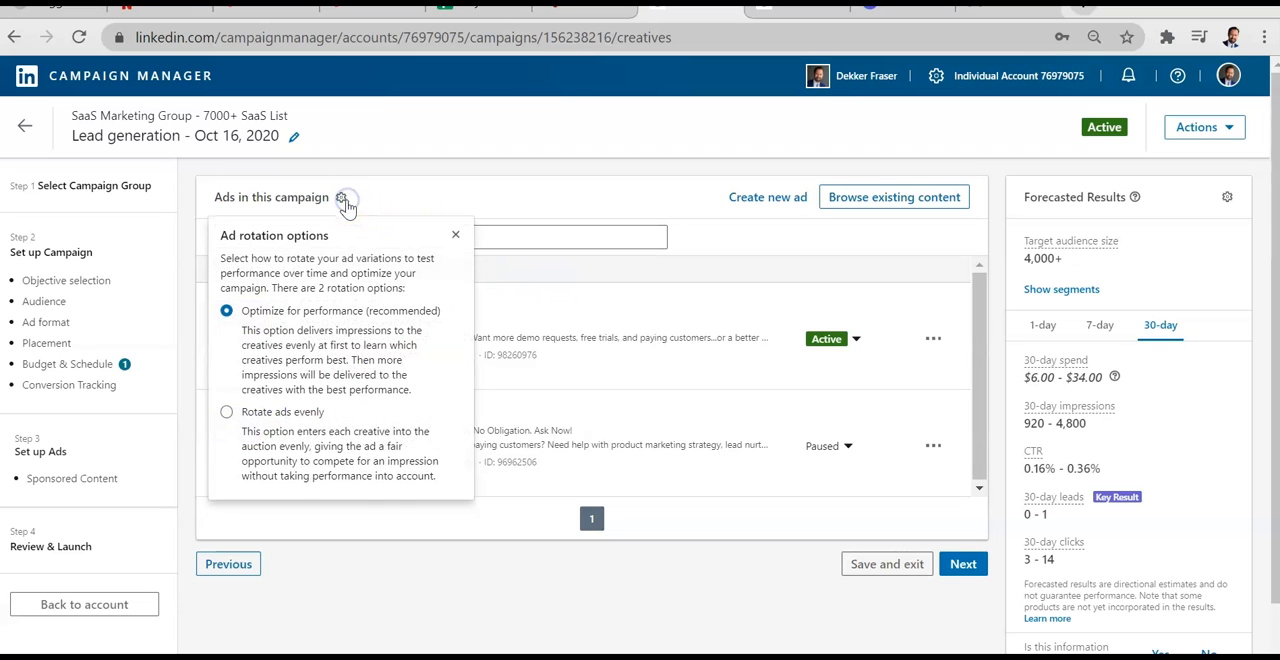